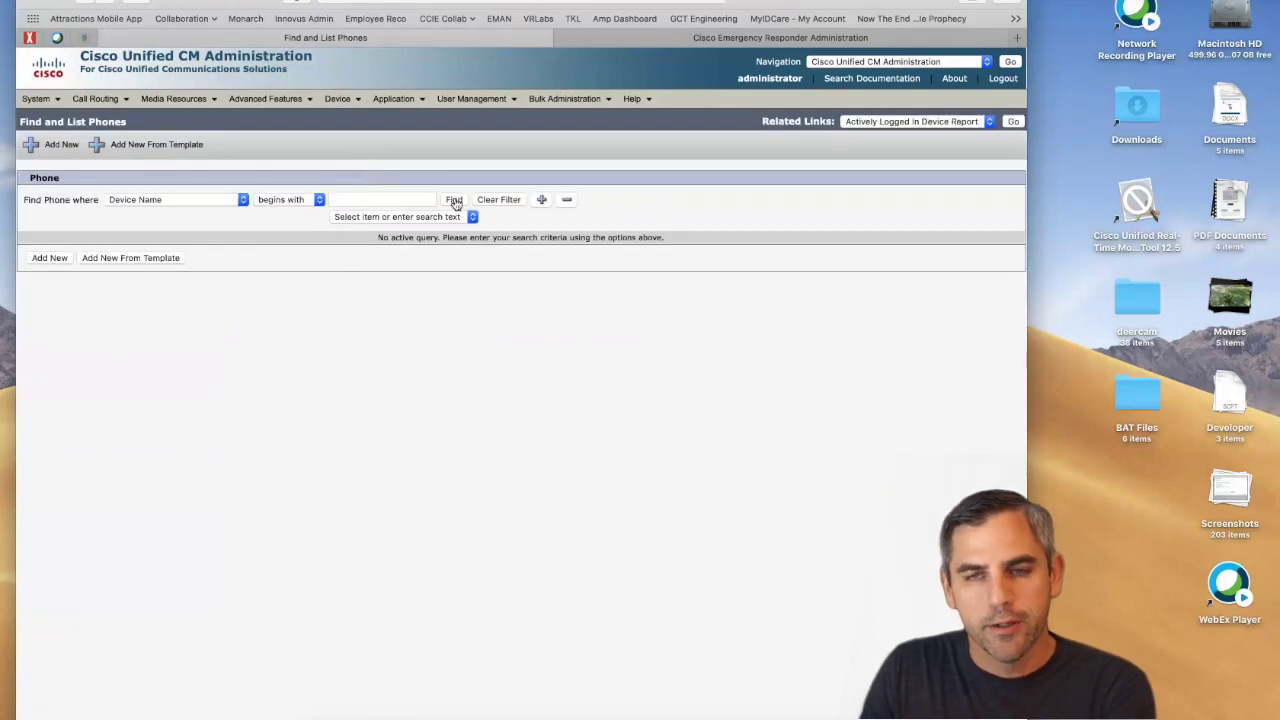
List all phones in Unified CM, and list all translation patterns and open the 911 pattern in the InternalPt partition.
click(453, 200)
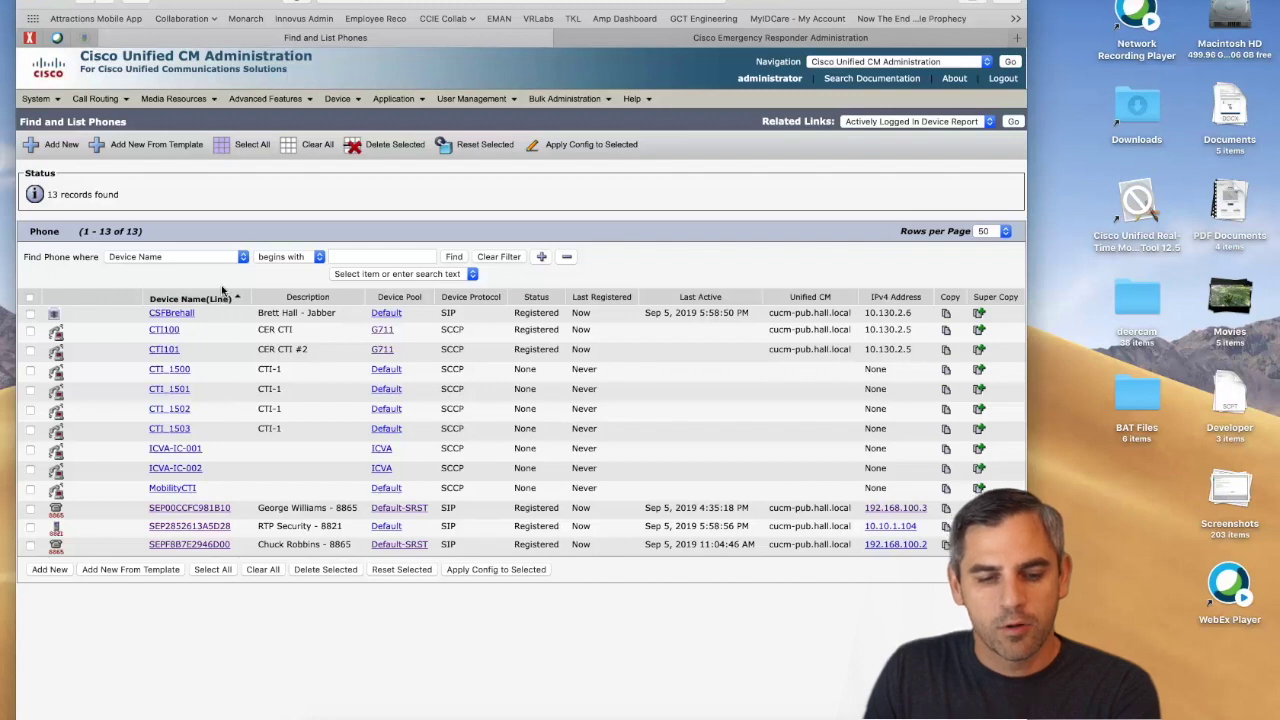
click(98, 99)
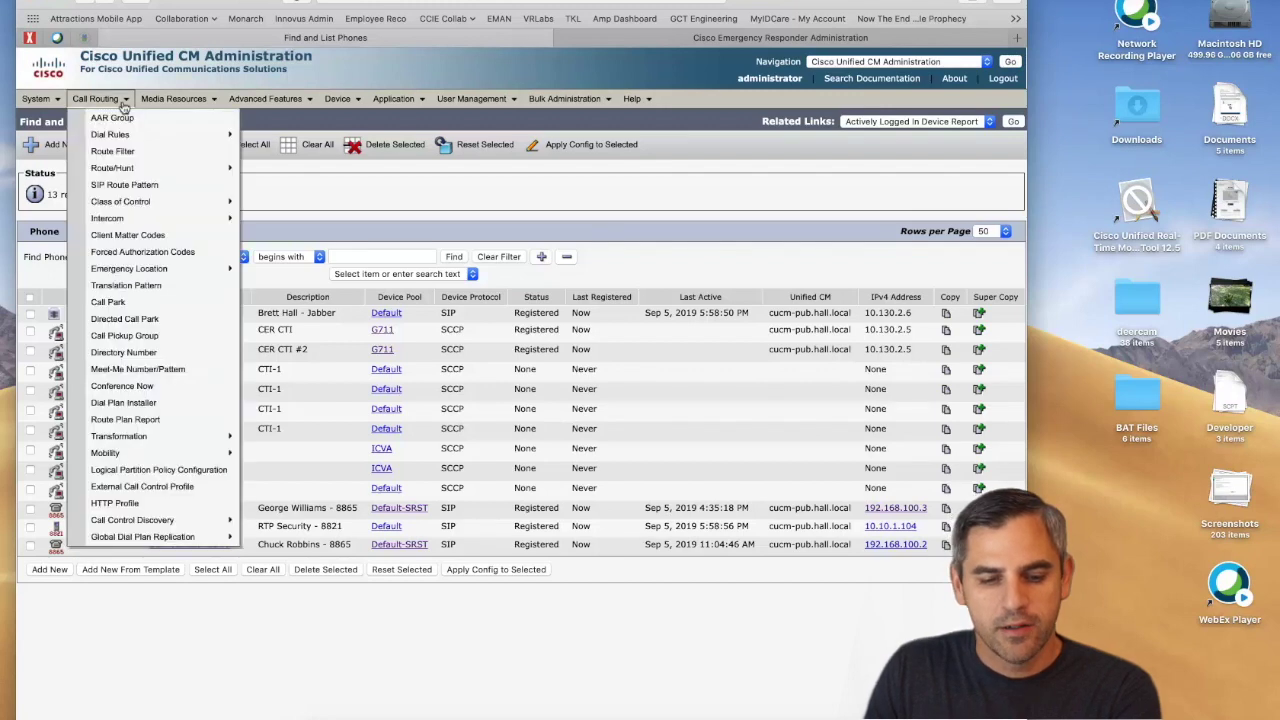
click(148, 288)
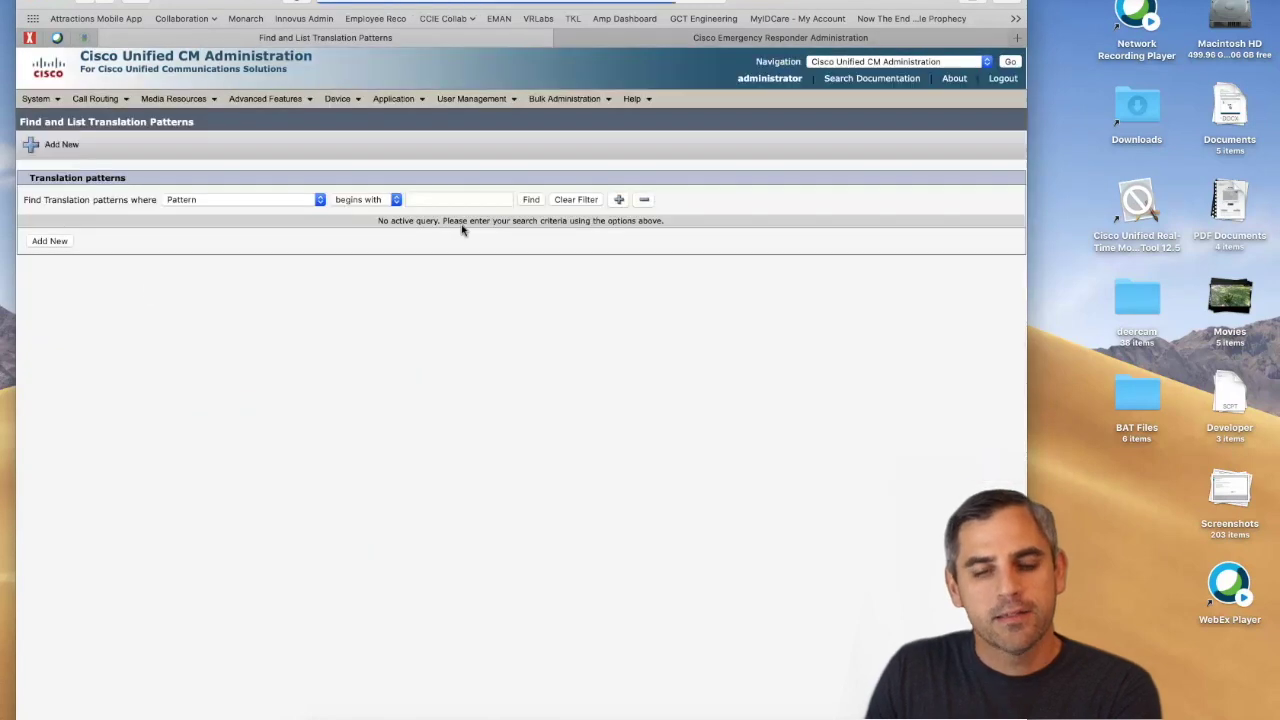
click(530, 200)
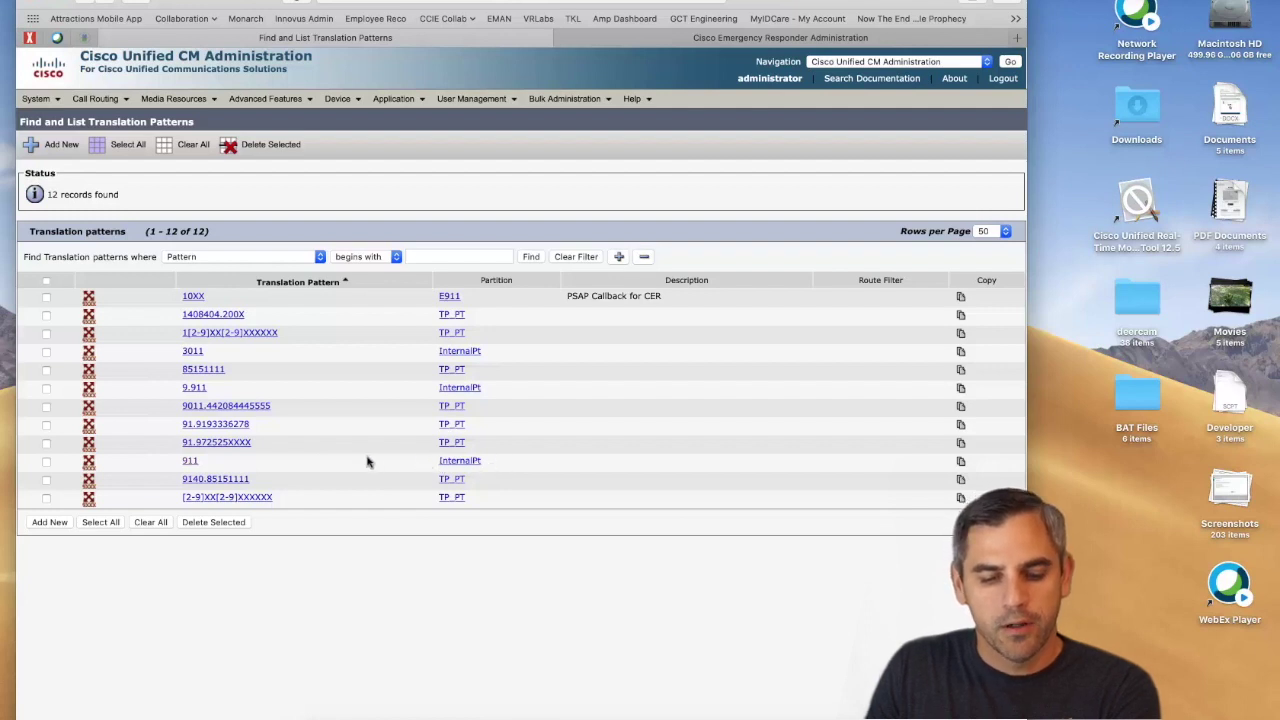
click(189, 461)
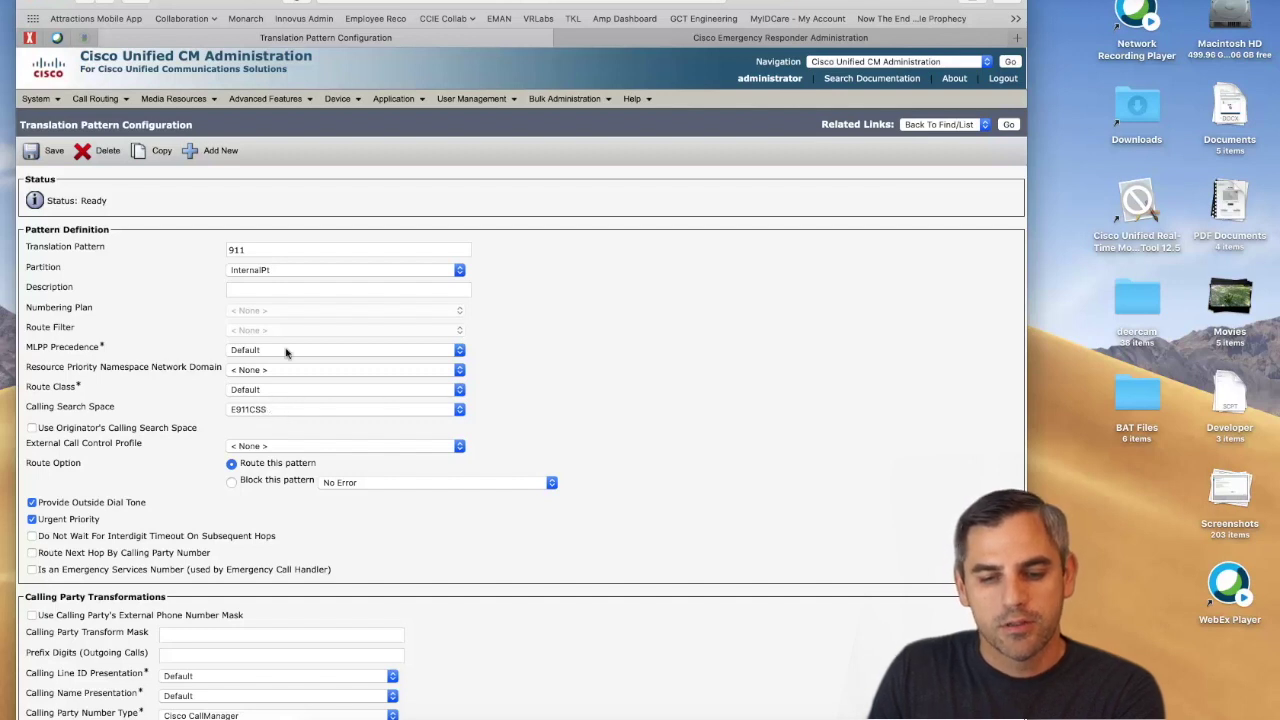
List all CTI route points and examine the 911 route point's IPv4 address and the RPELIN913 entry.
mouse_move(342, 107)
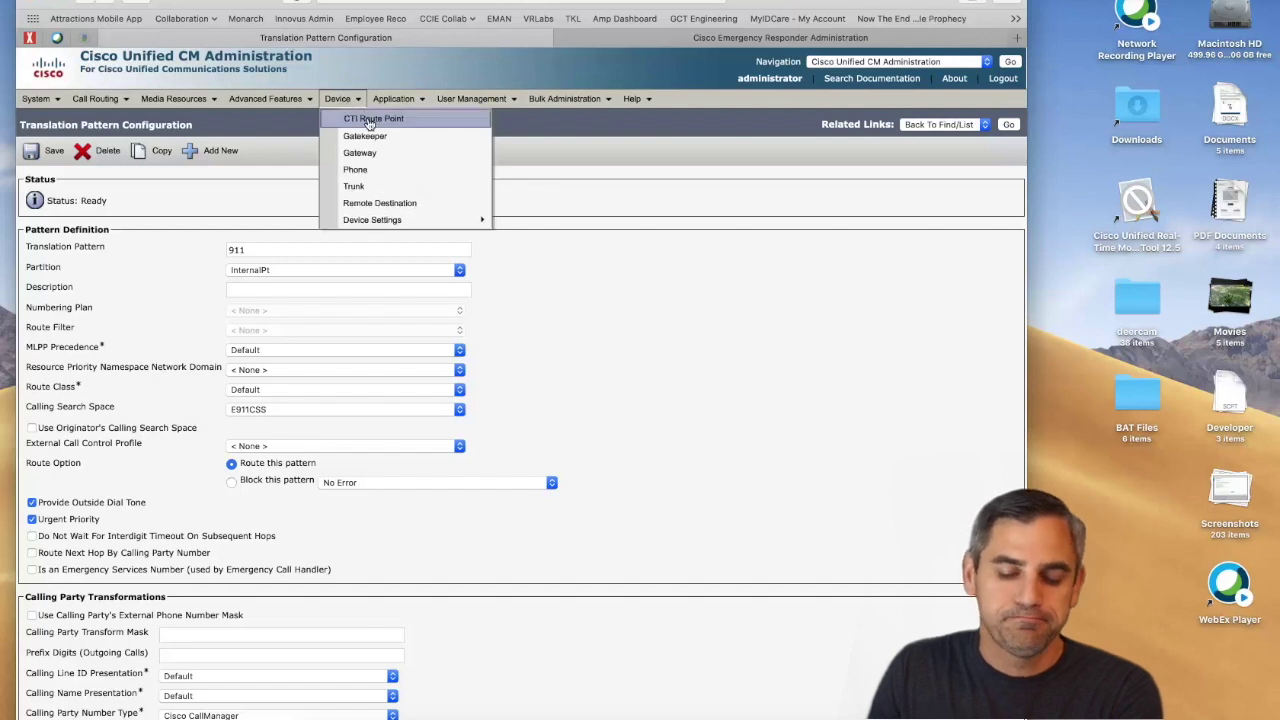
click(370, 119)
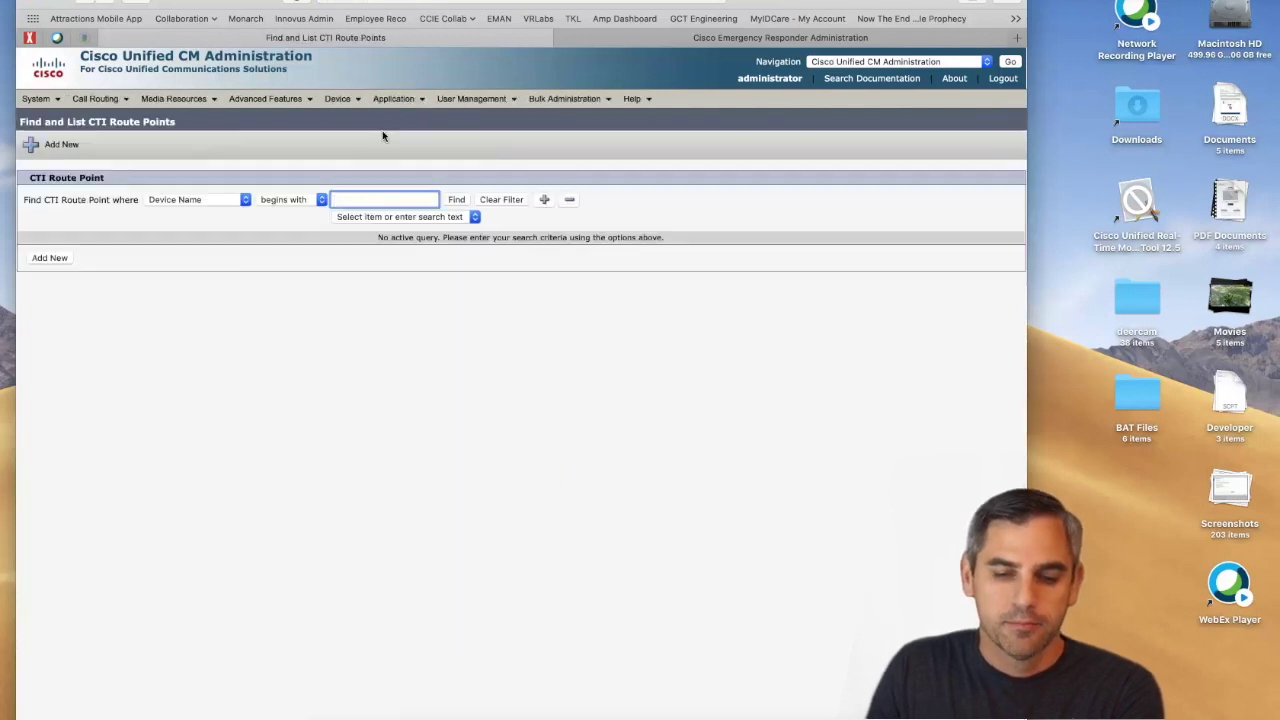
click(457, 200)
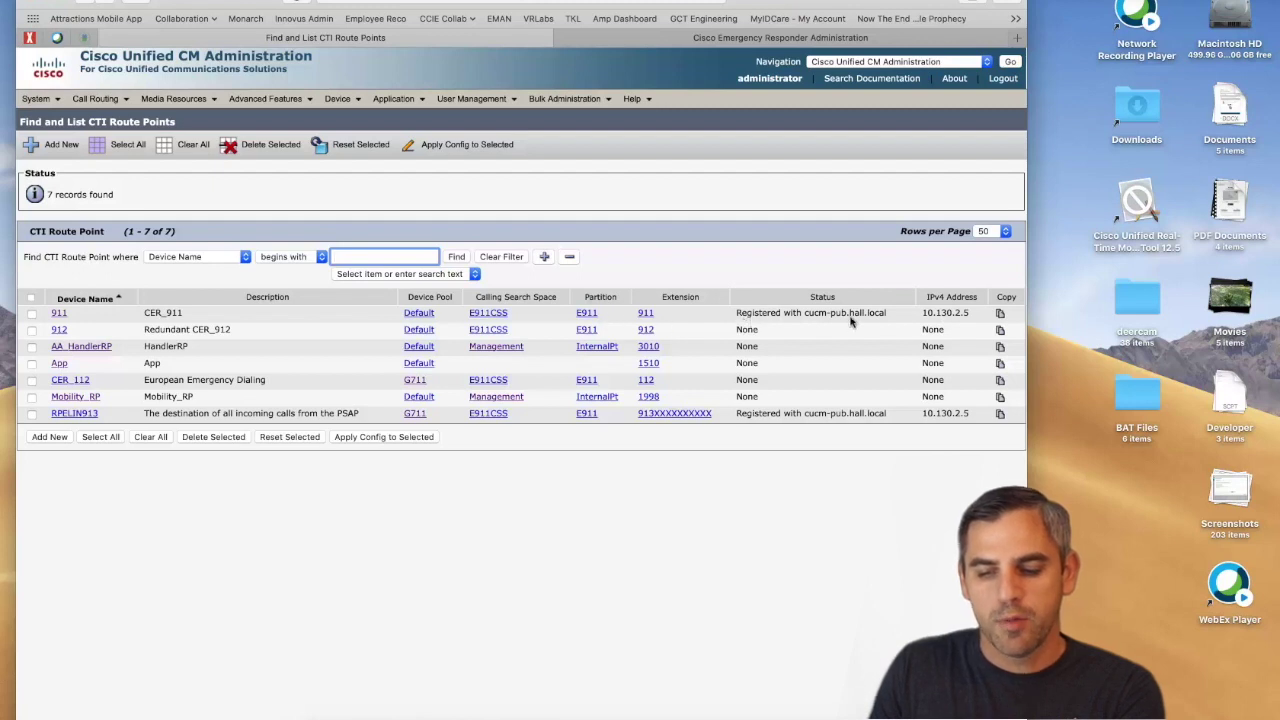
drag(922, 313, 972, 313)
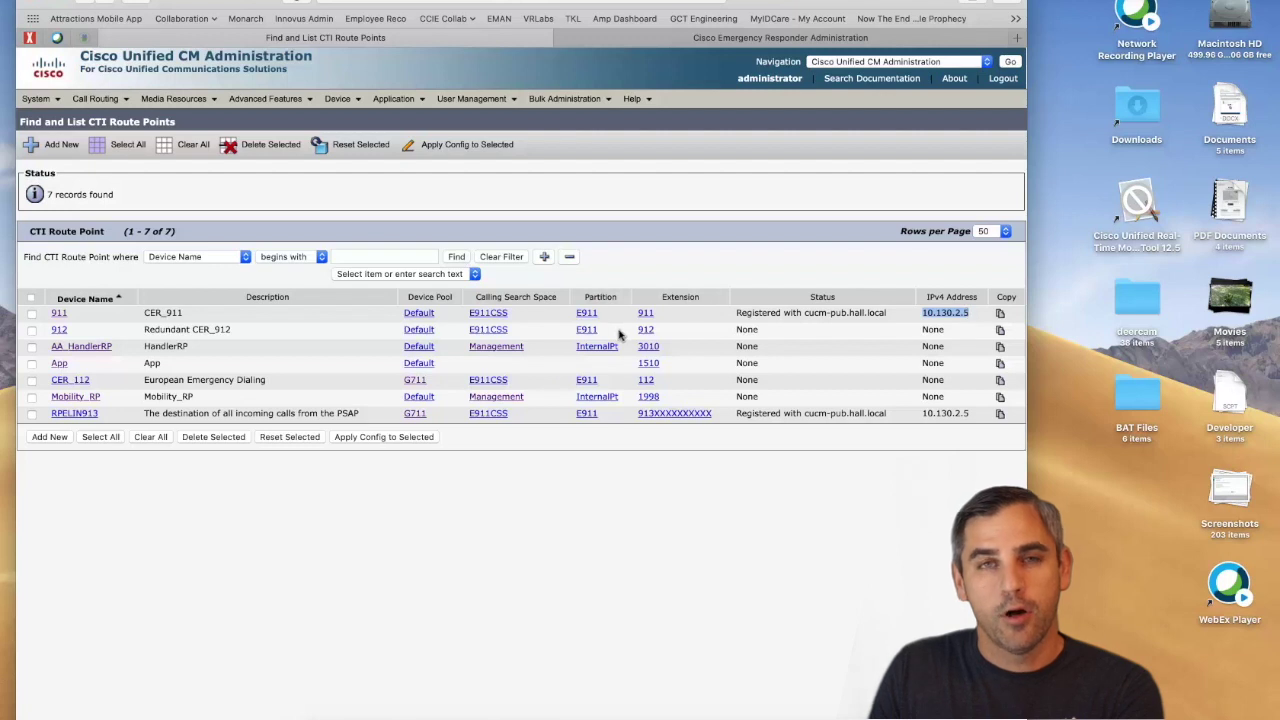
click(92, 411)
drag(89, 411, 54, 411)
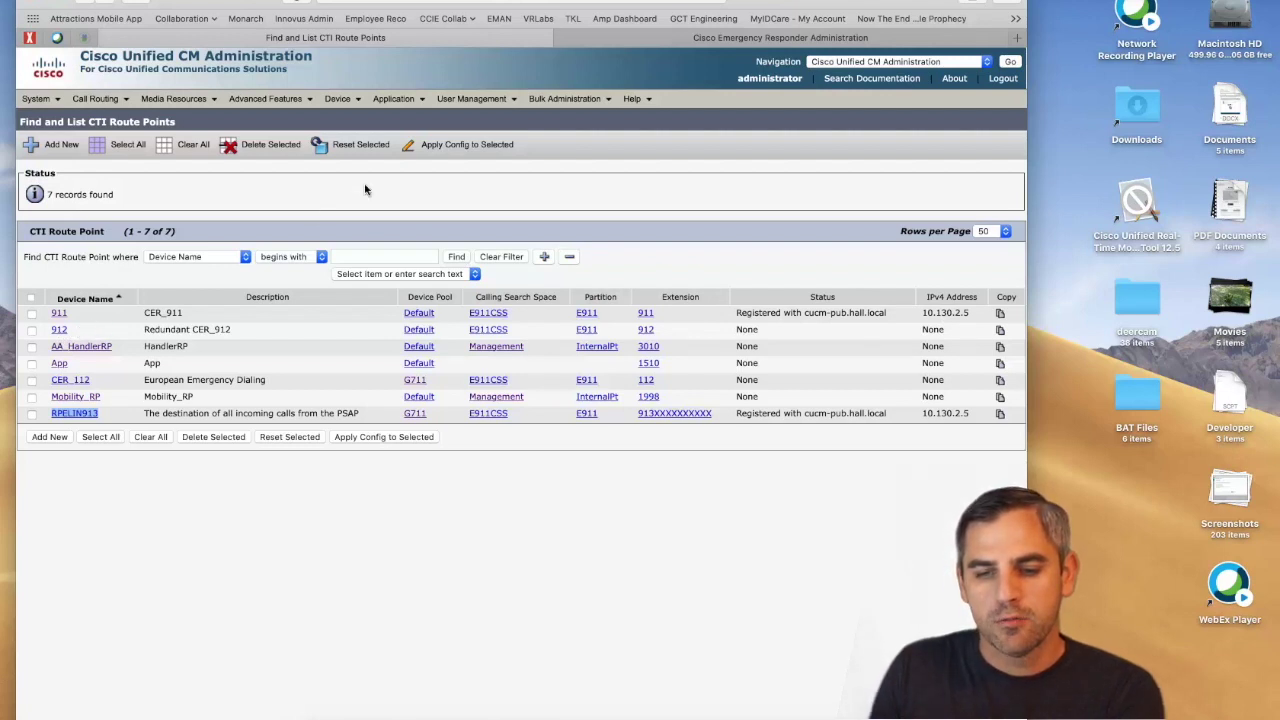
Switch to Cisco Emergency Responder Administration and log in with the prefilled credentials, declining to save the password.
click(669, 38)
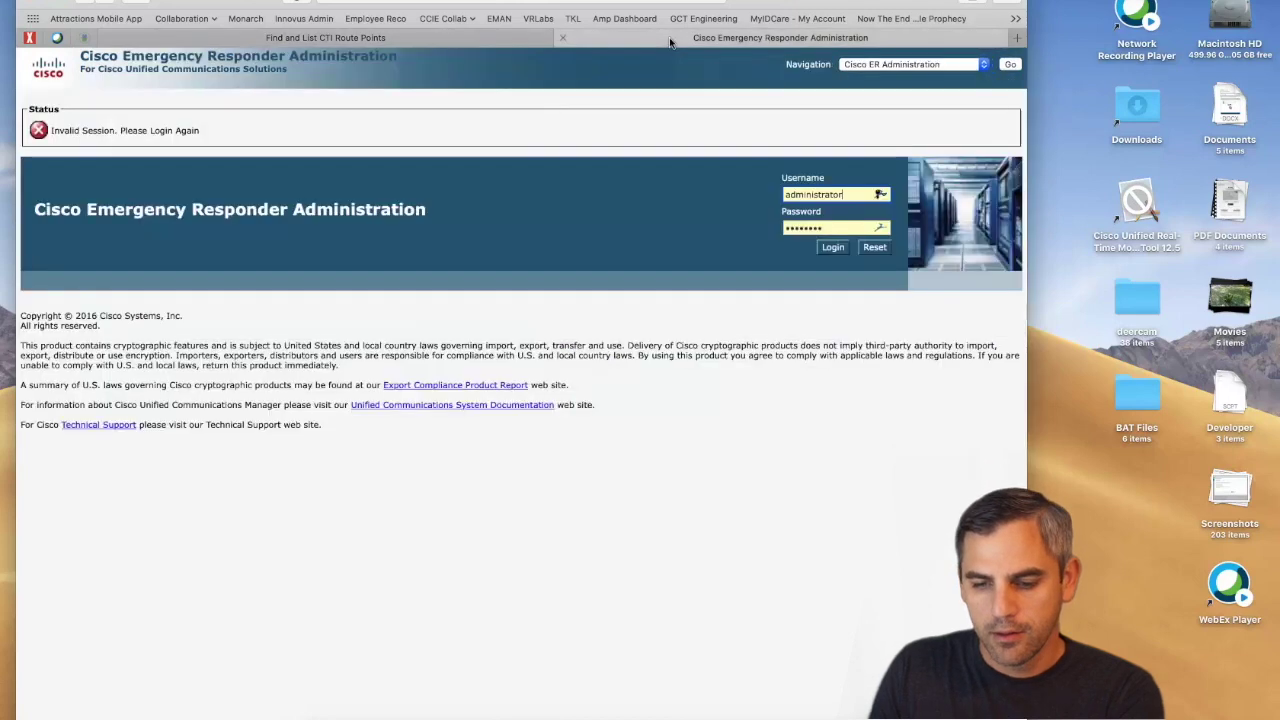
click(833, 248)
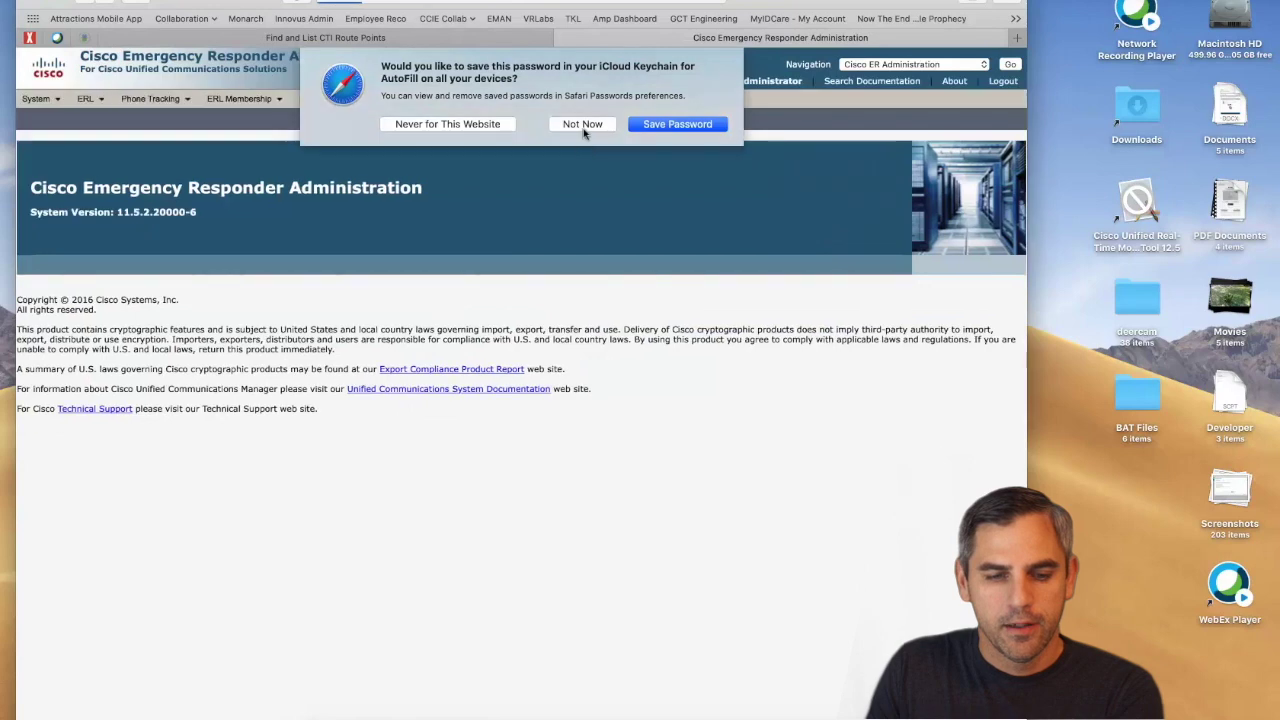
click(582, 122)
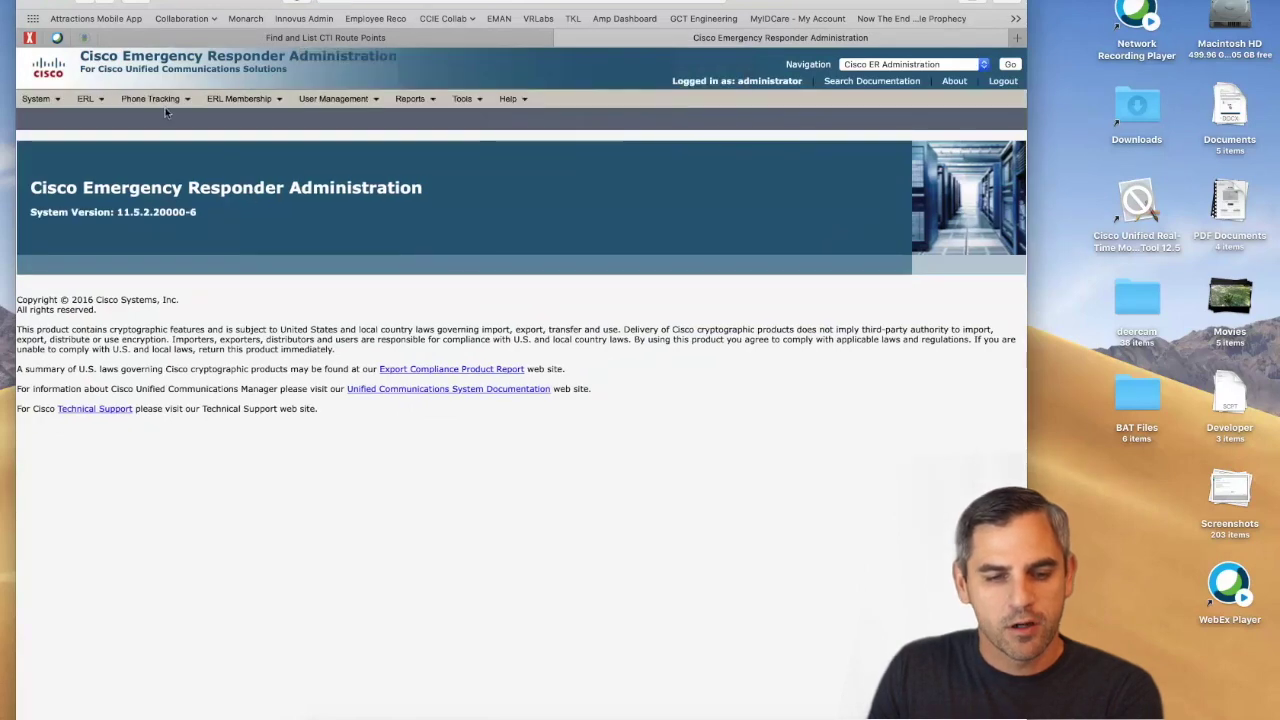
Open the RTP contact in the onsite alert settings and examine its onsite alert number.
mouse_move(88, 100)
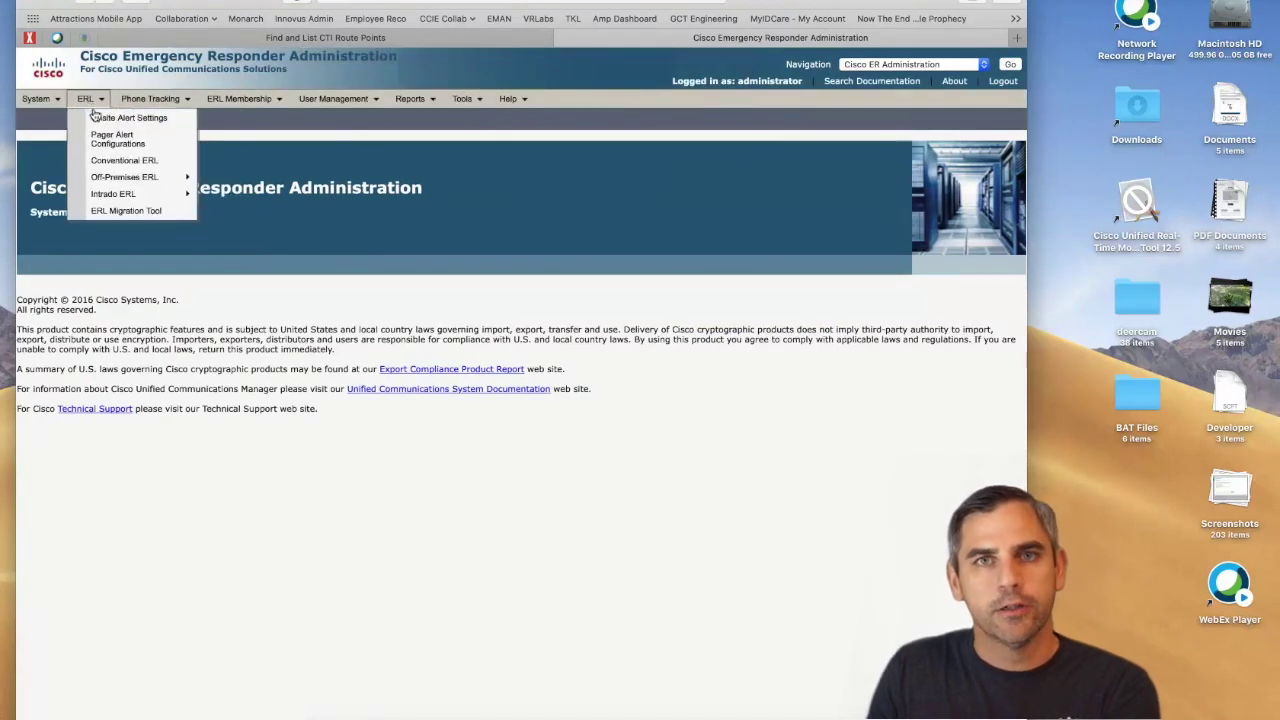
click(100, 120)
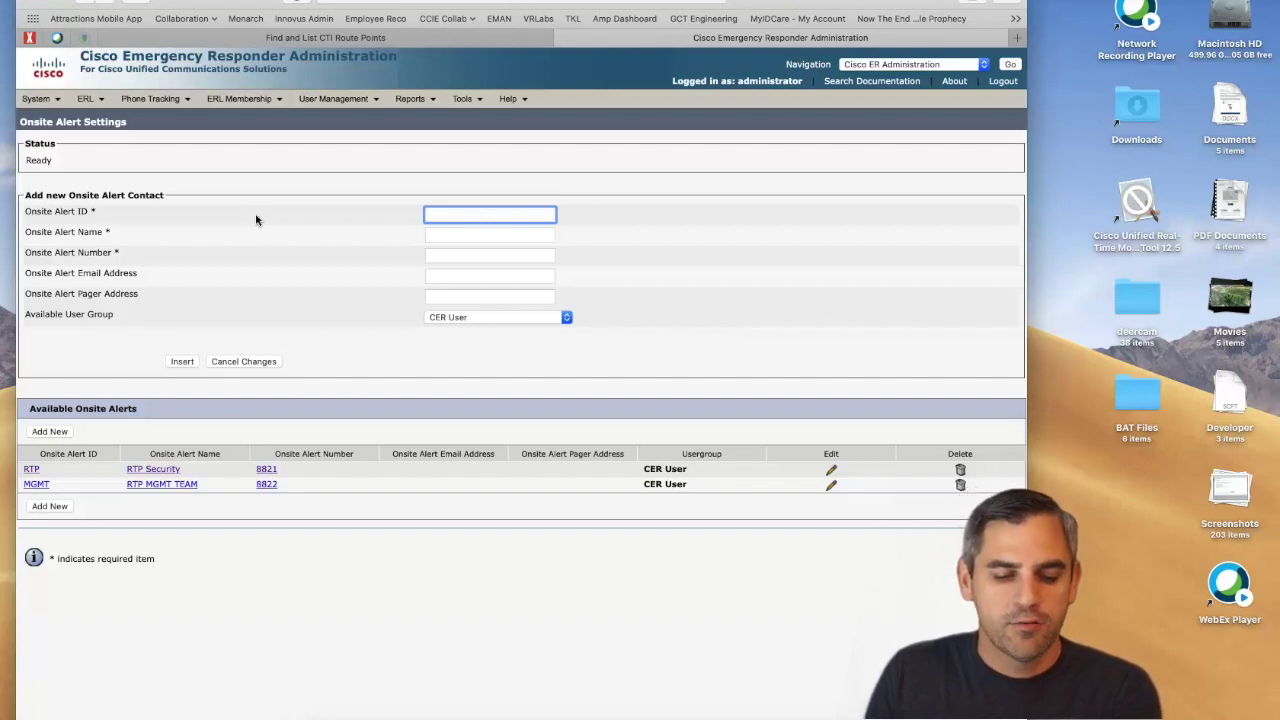
click(32, 469)
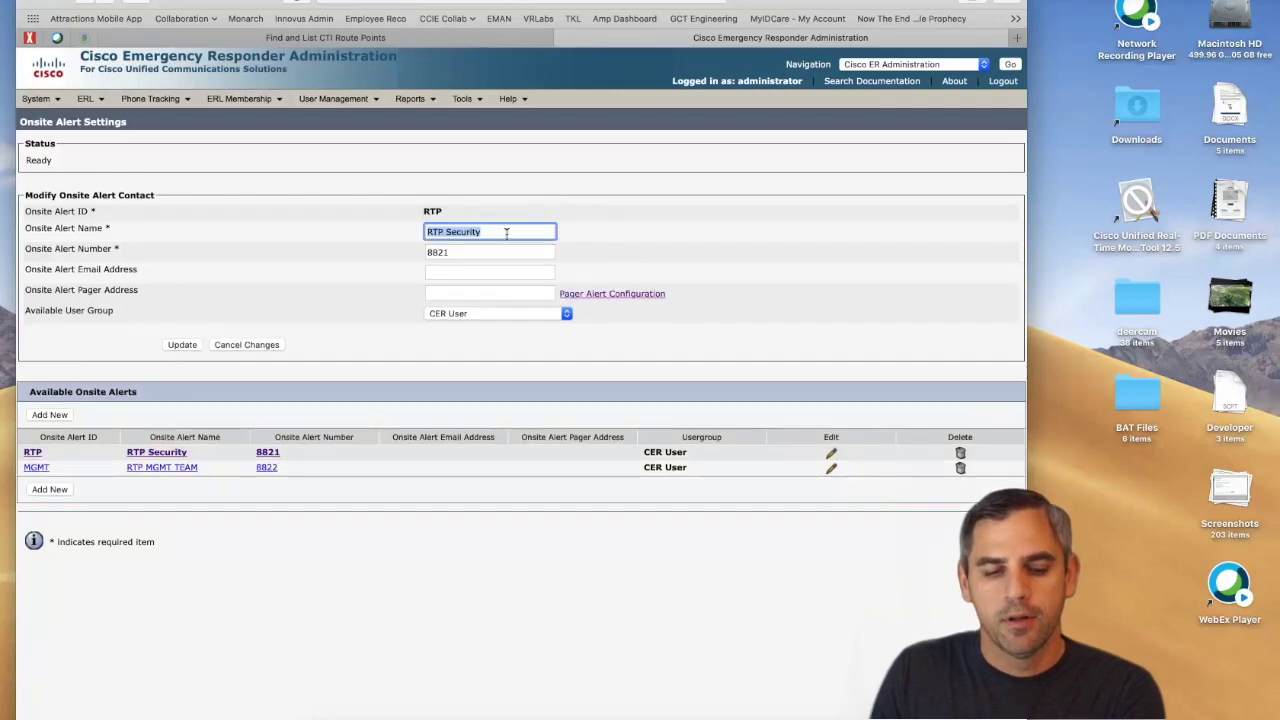
click(467, 252)
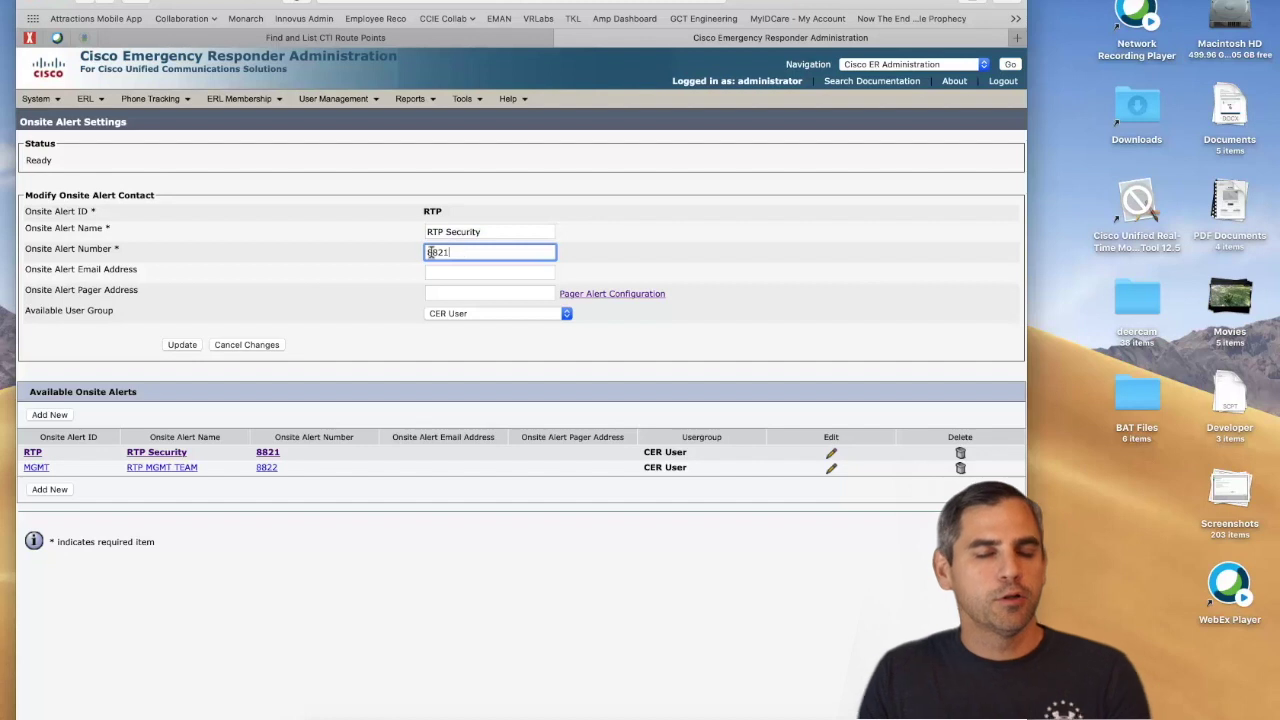
drag(467, 252, 425, 254)
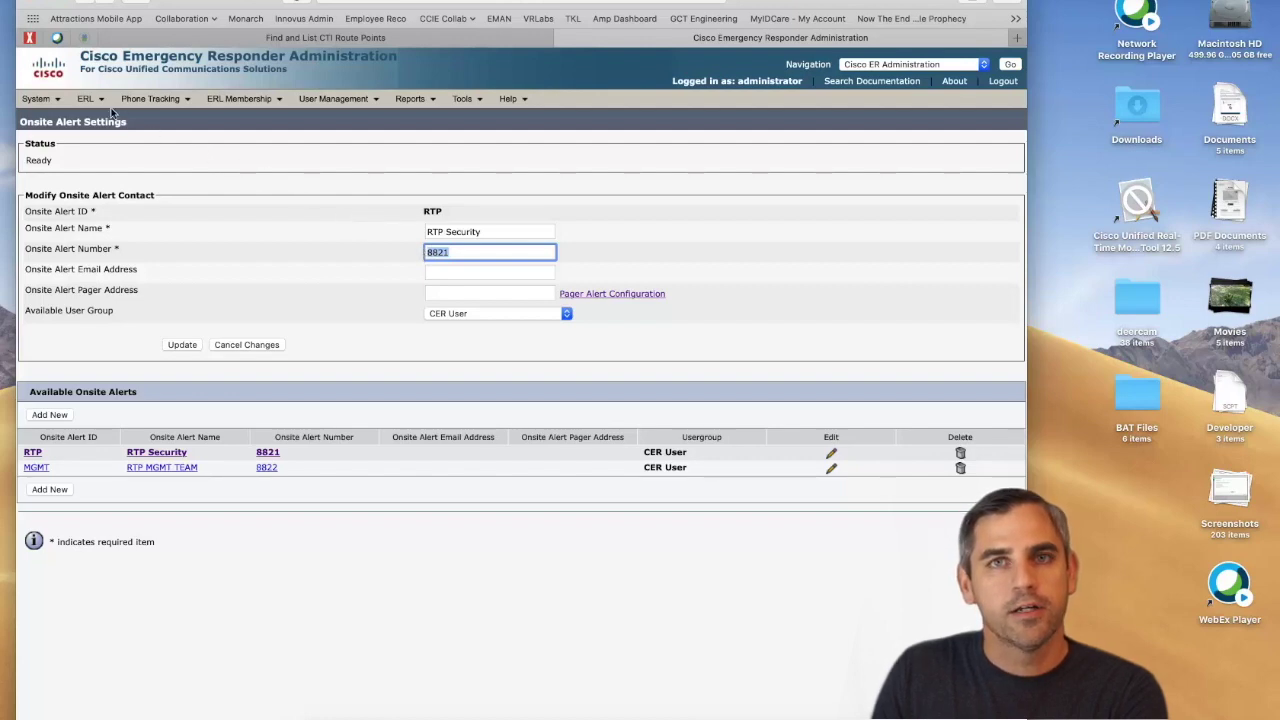
List all conventional ERLs and open Cisco_1FL to examine its first ELIN entry and its assigned onsite alert ID.
mouse_move(100, 103)
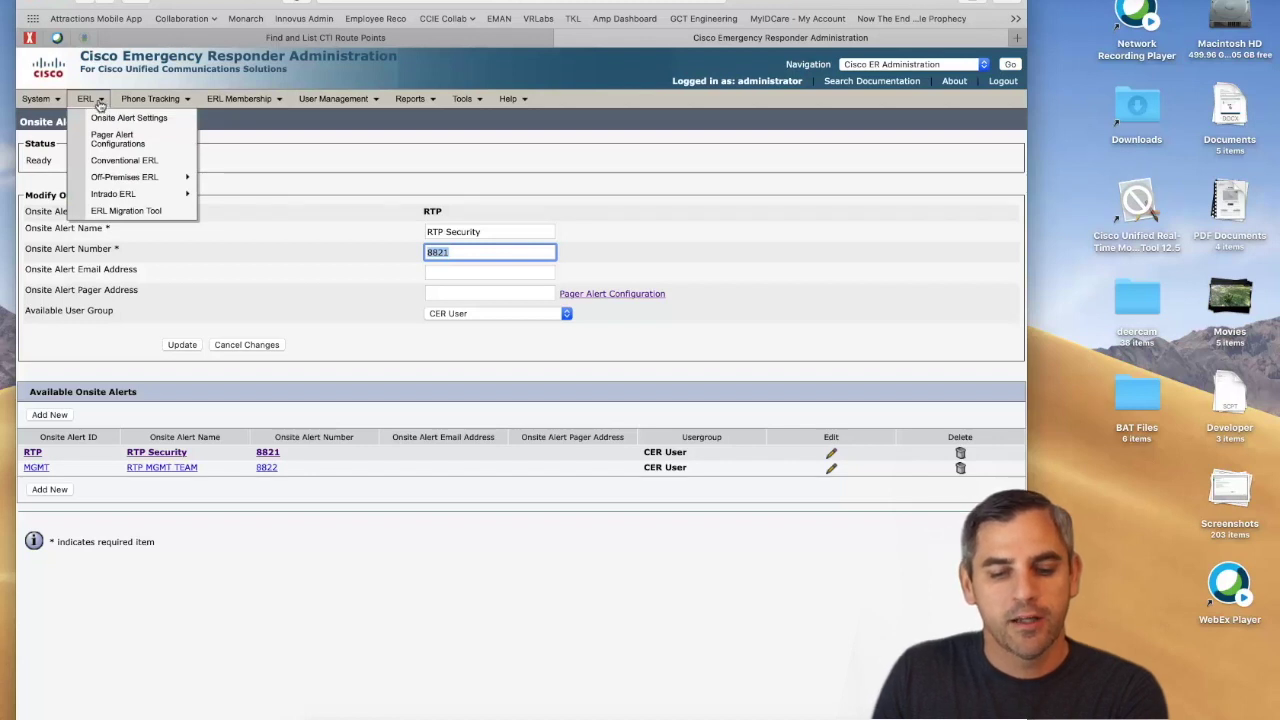
click(119, 163)
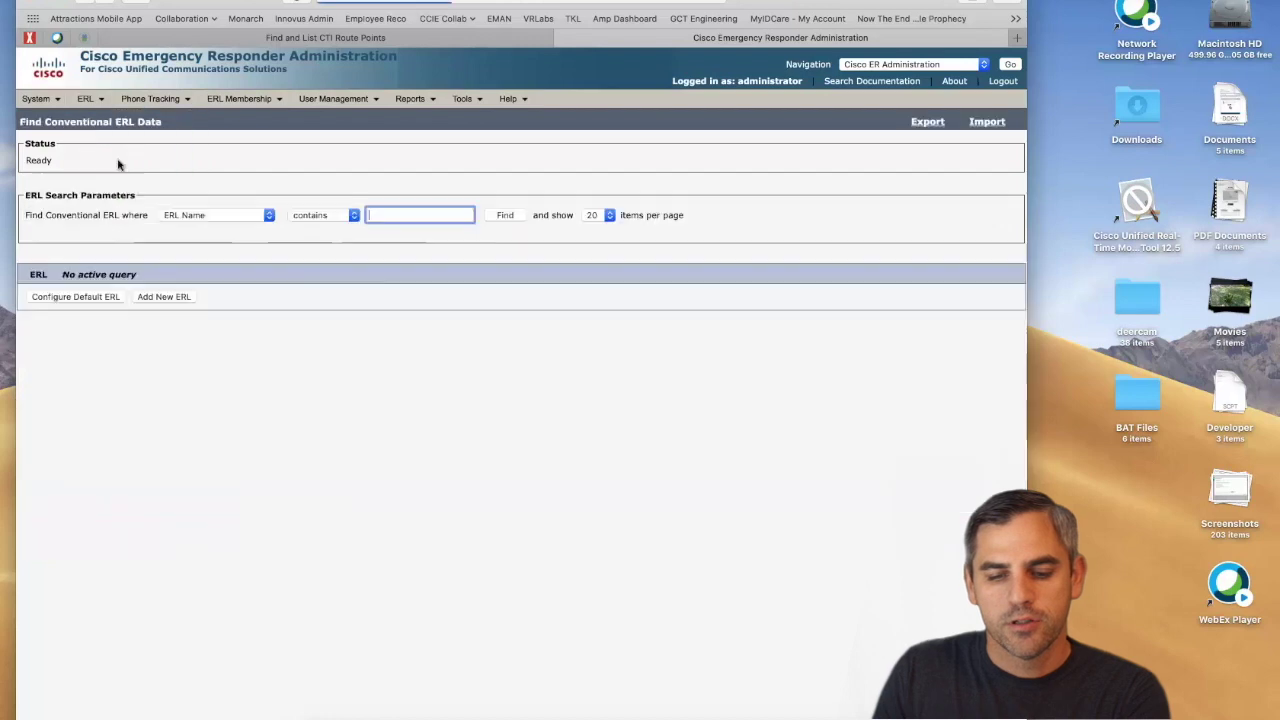
click(503, 217)
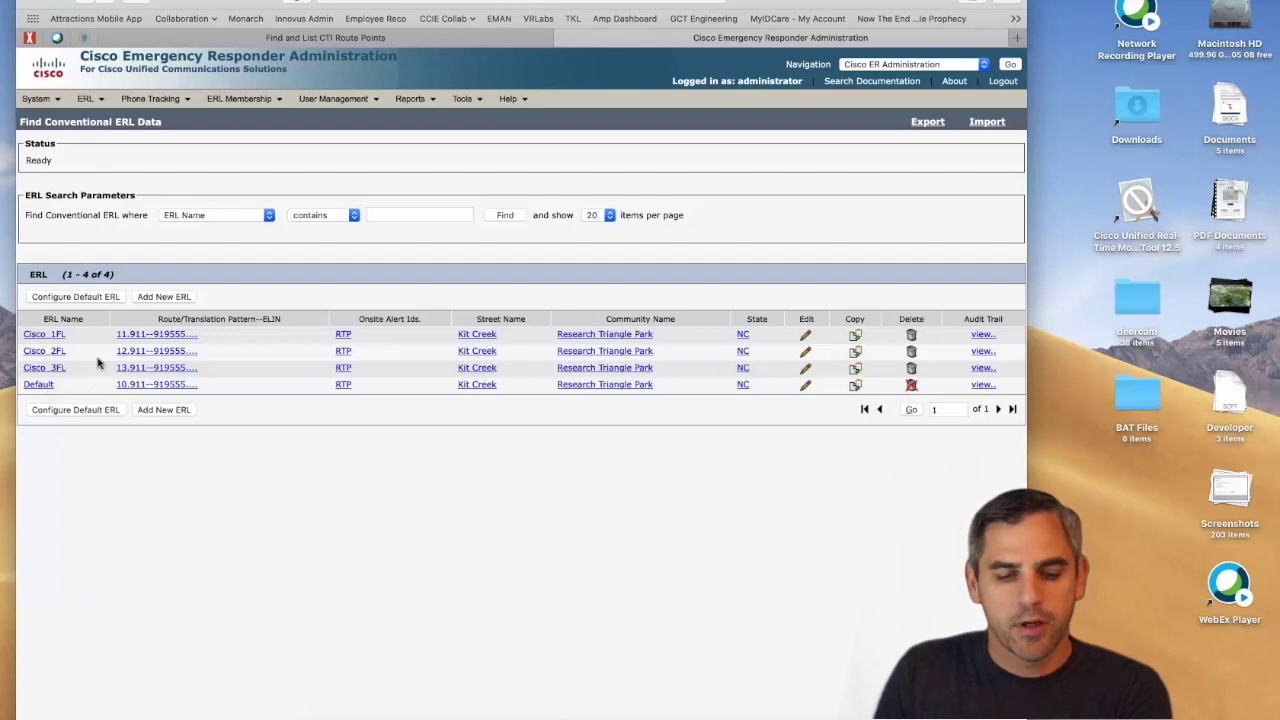
click(46, 336)
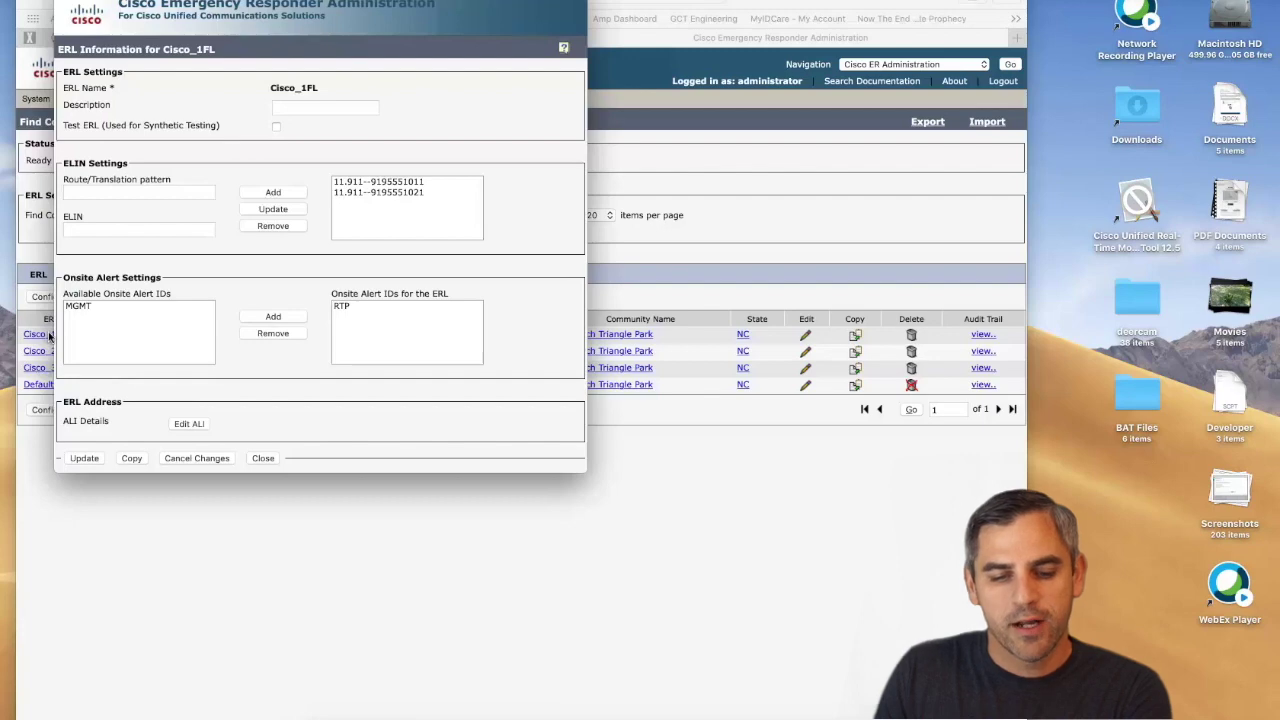
click(375, 185)
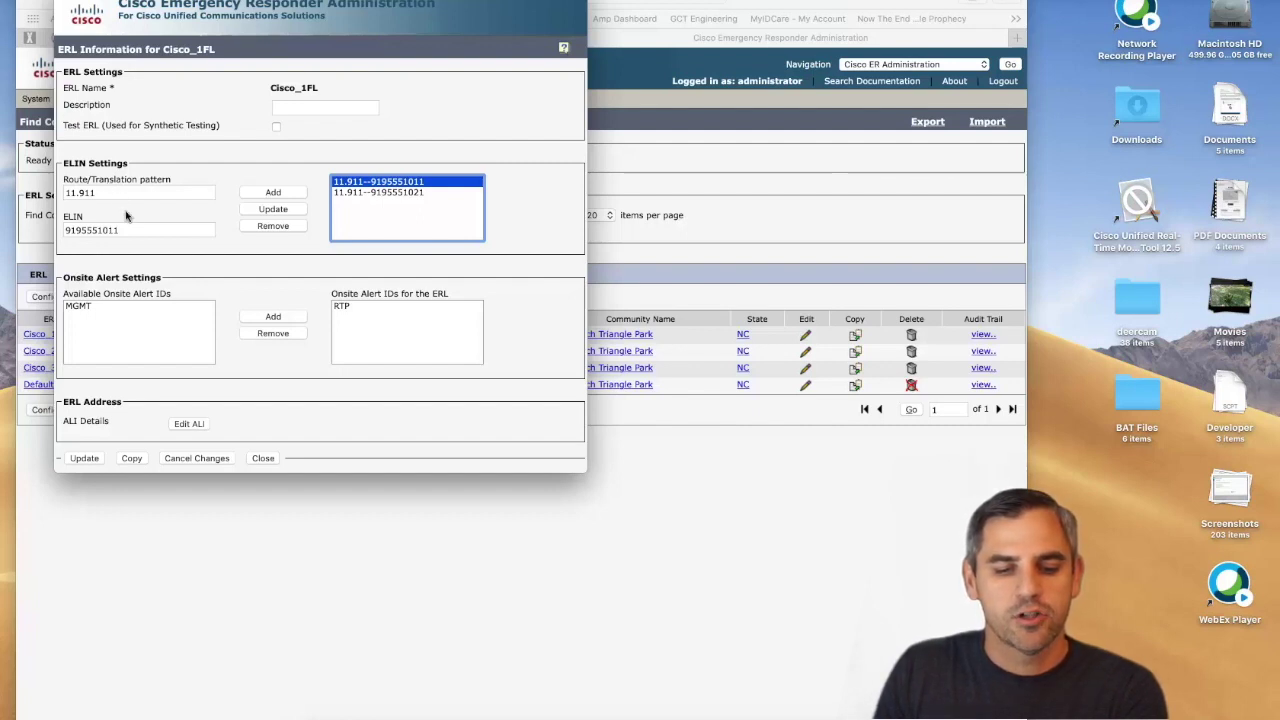
drag(130, 229, 66, 230)
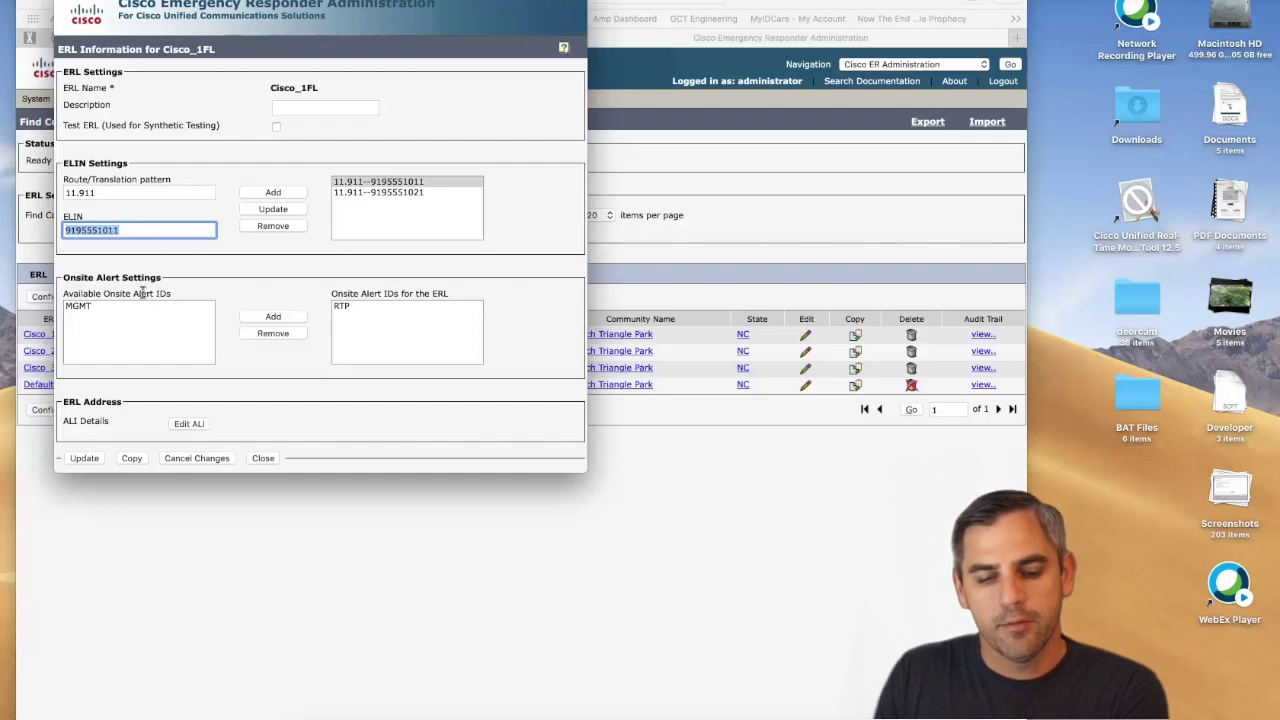
click(344, 307)
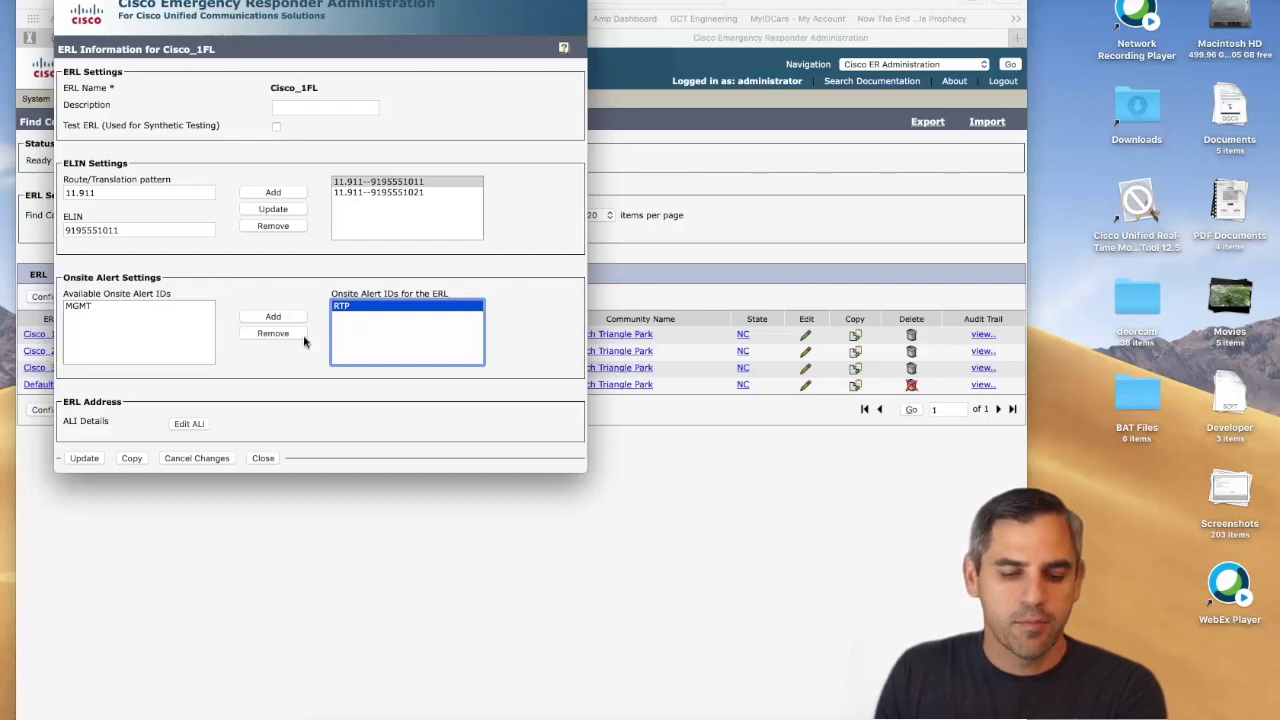
View the ALI details of Cisco_1FL, check the Location field, and close the ALI and ERL windows without changes.
click(190, 424)
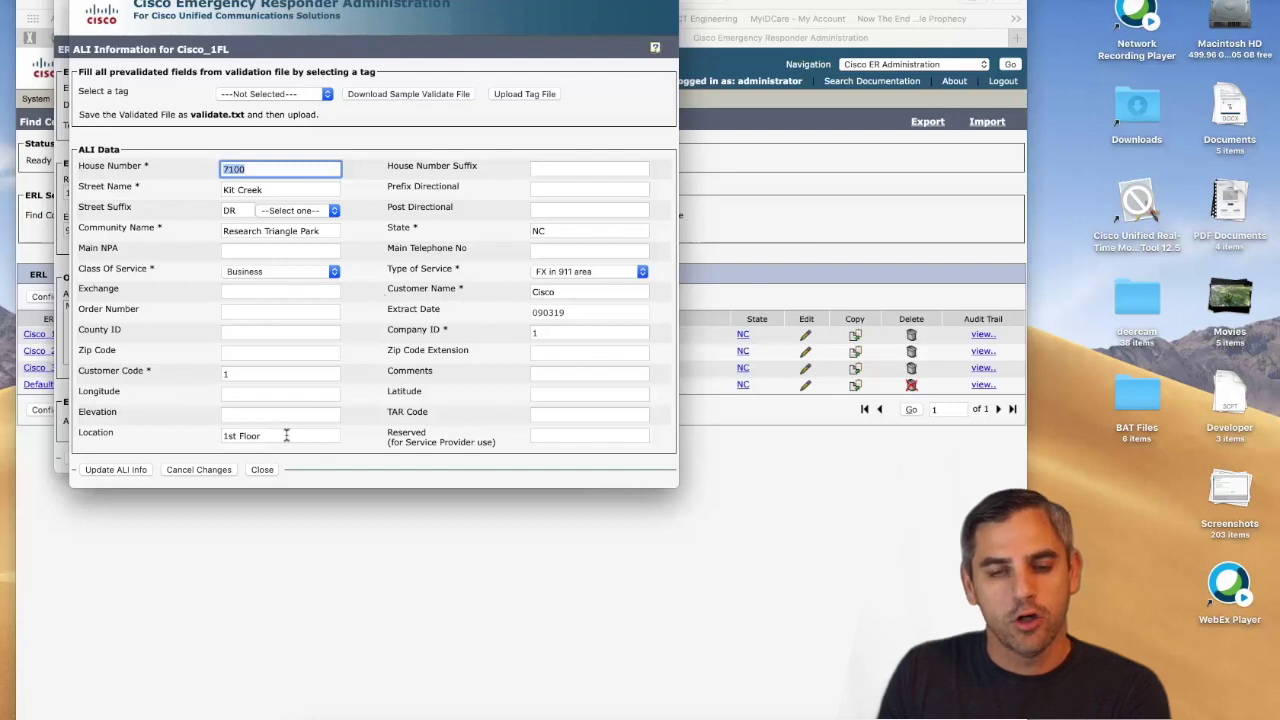
drag(286, 436, 220, 436)
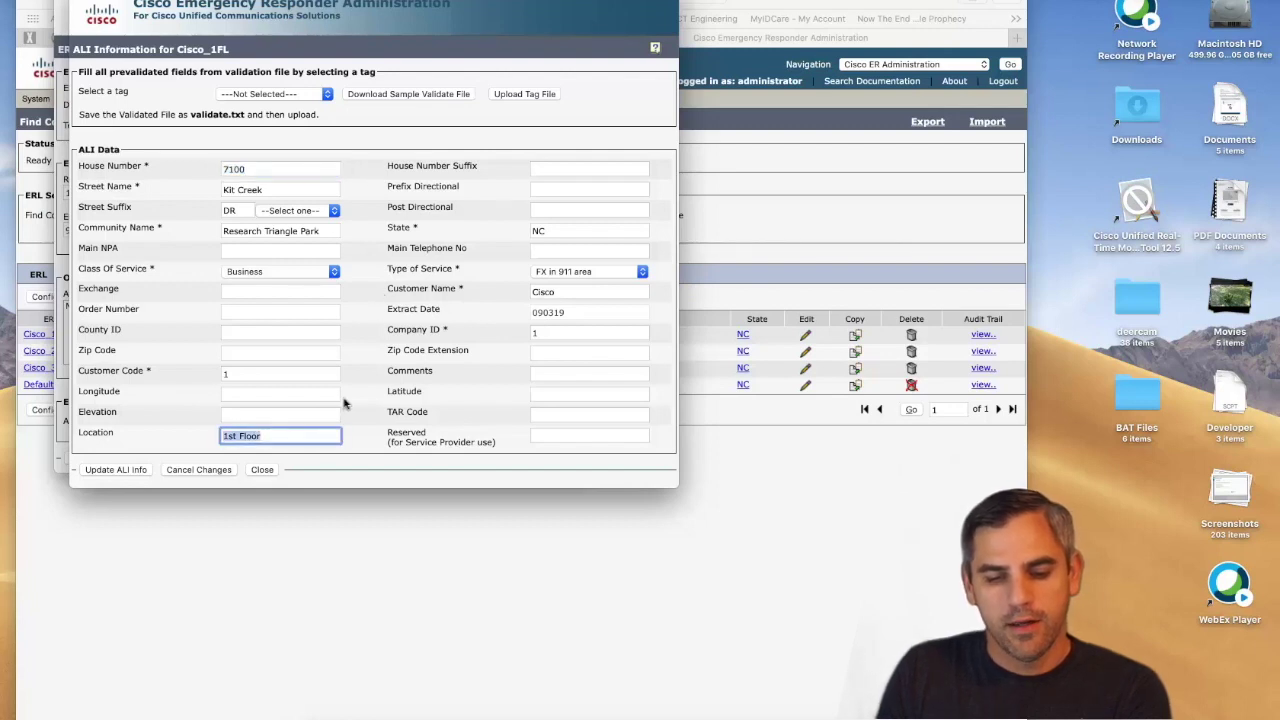
click(265, 470)
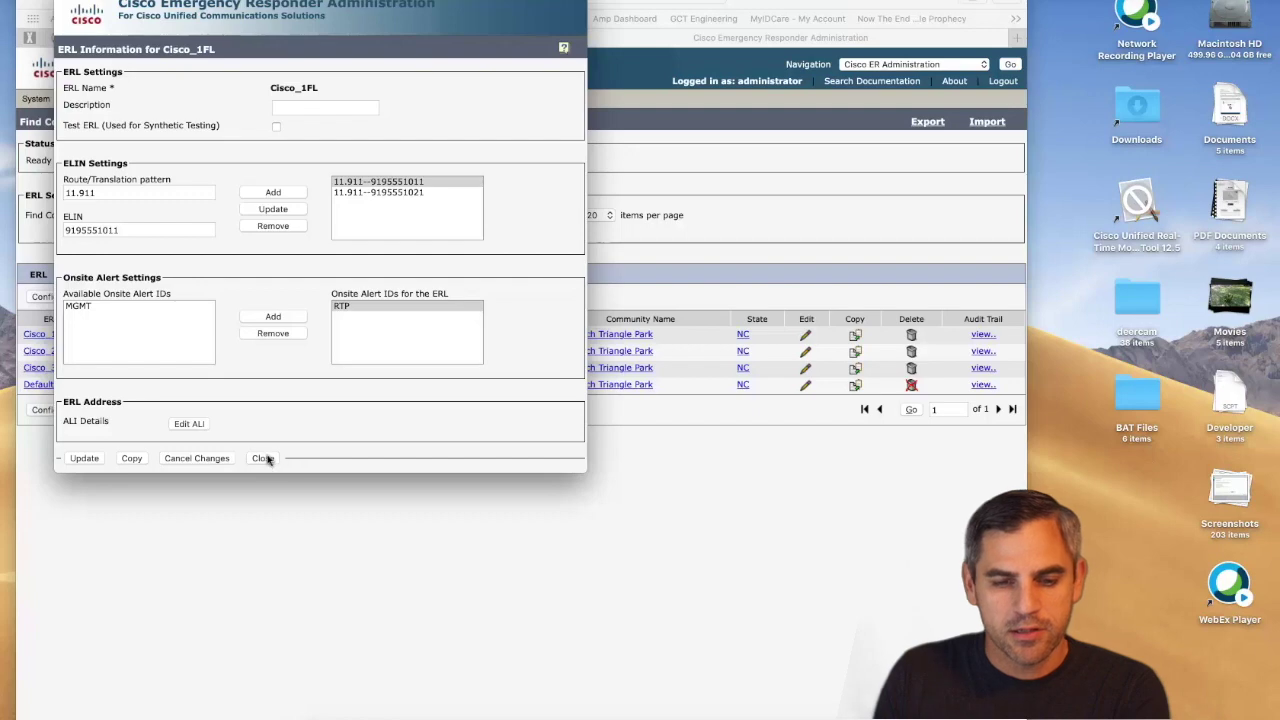
click(263, 458)
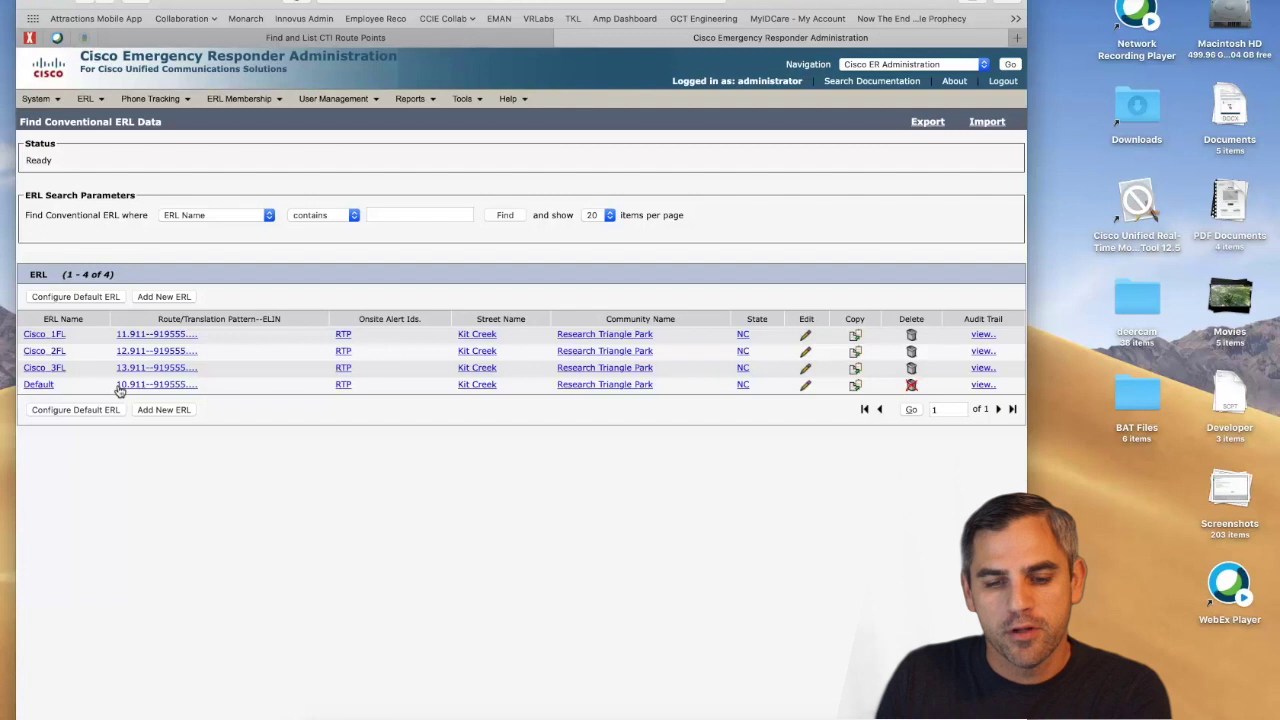
List all phones in the ERL Debug Tool and examine the ERLs assigned to extension 8821 and the 1001 1102 phone.
mouse_move(421, 103)
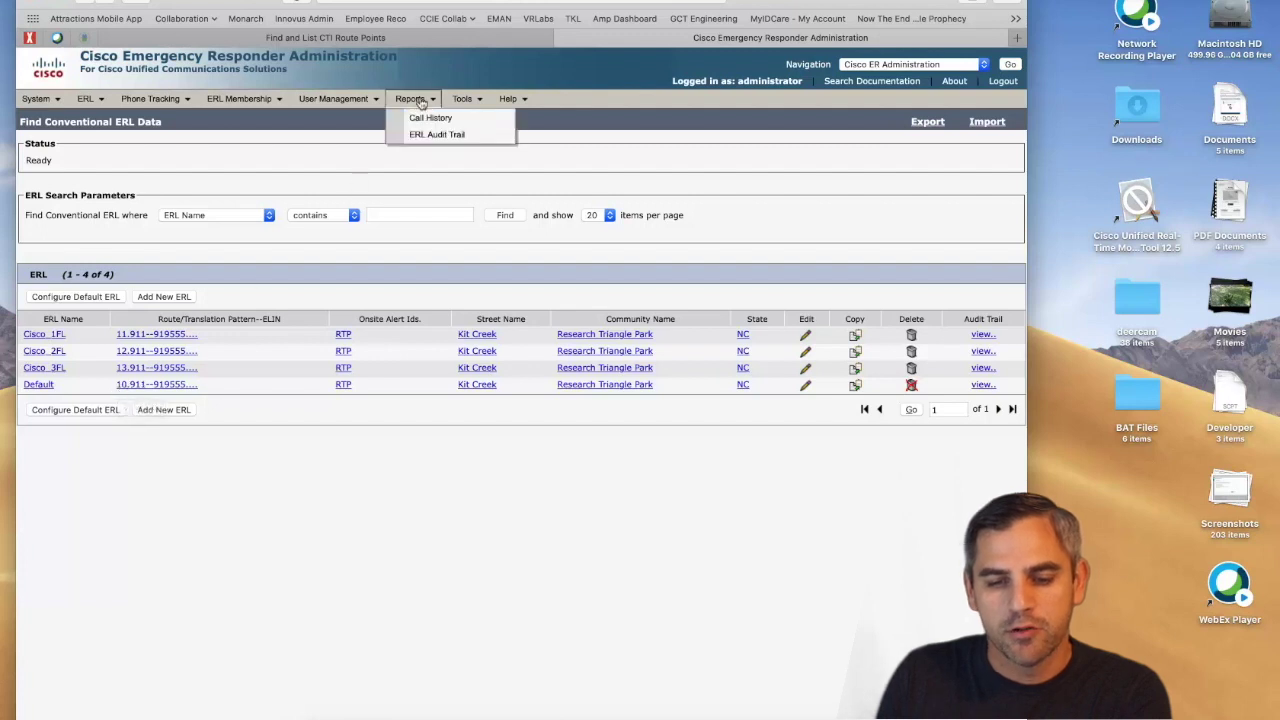
mouse_move(463, 102)
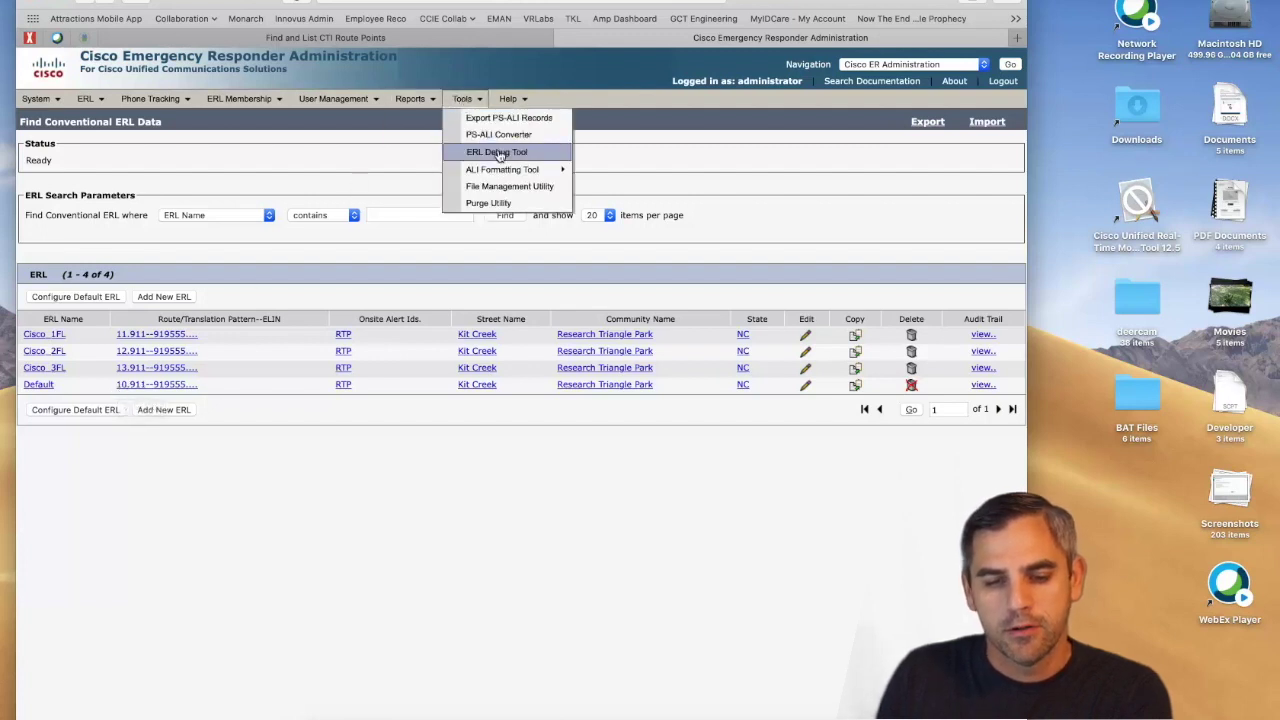
click(500, 153)
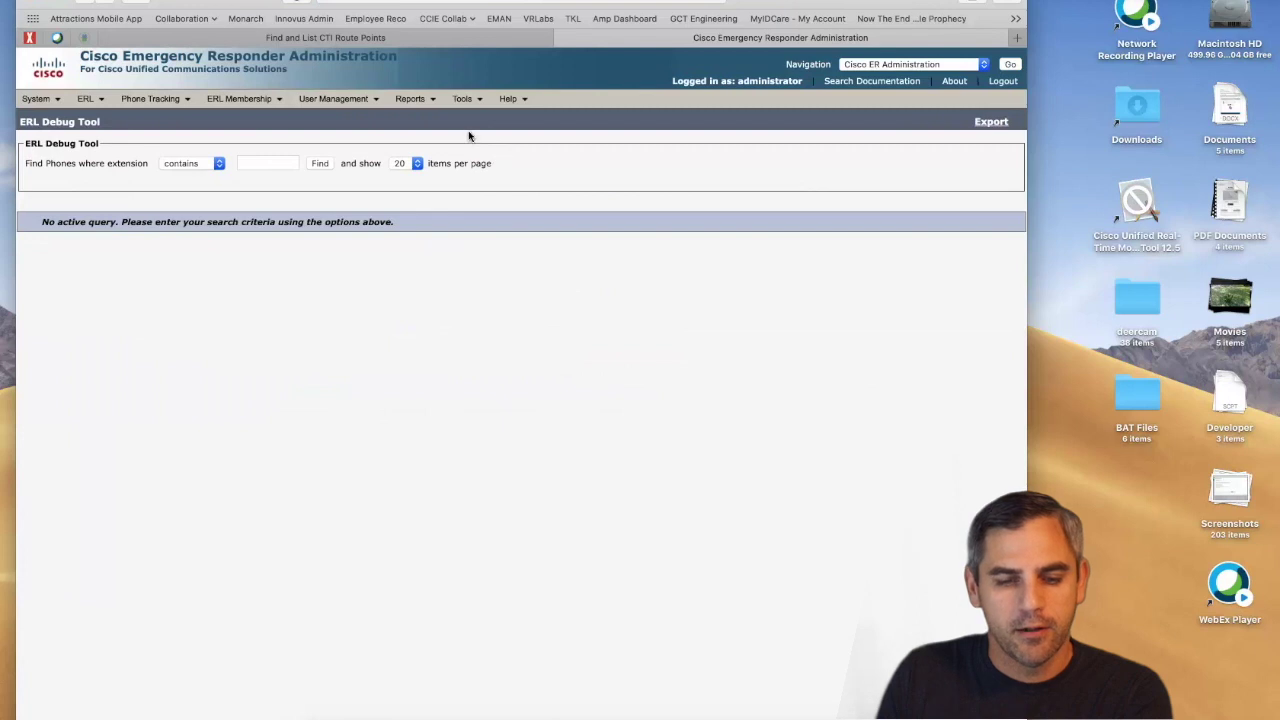
click(320, 164)
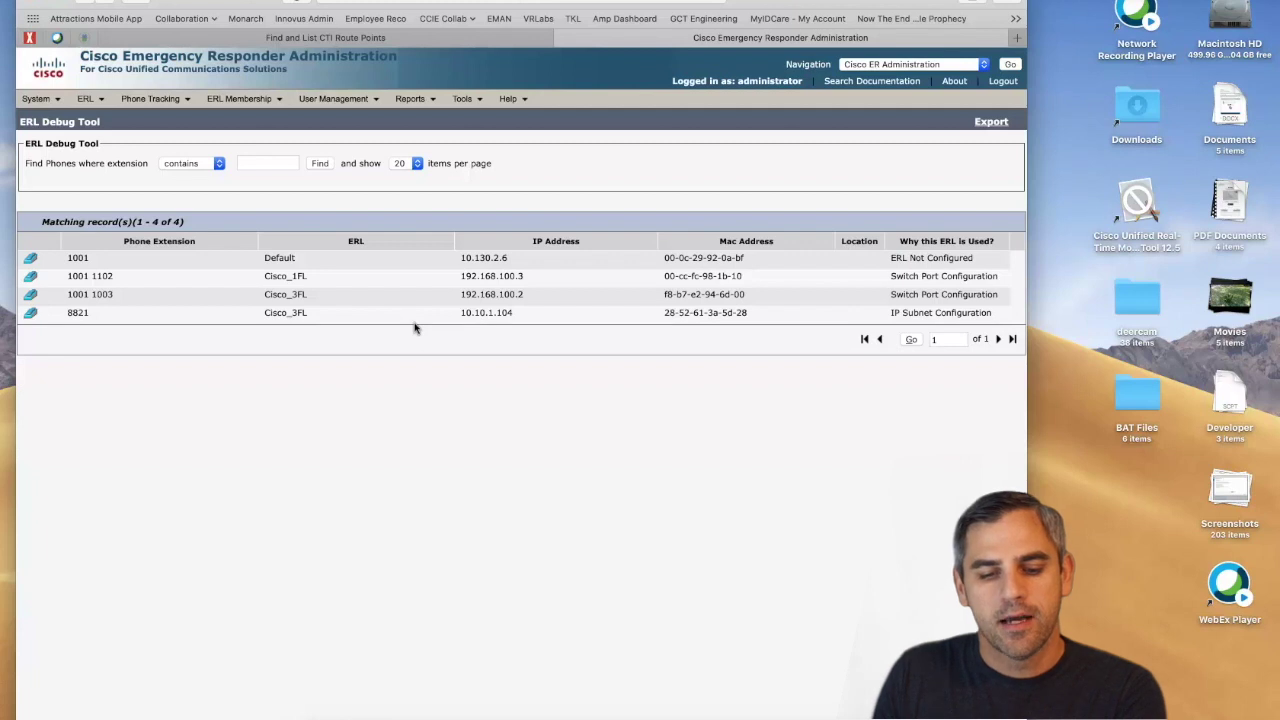
drag(266, 309, 257, 312)
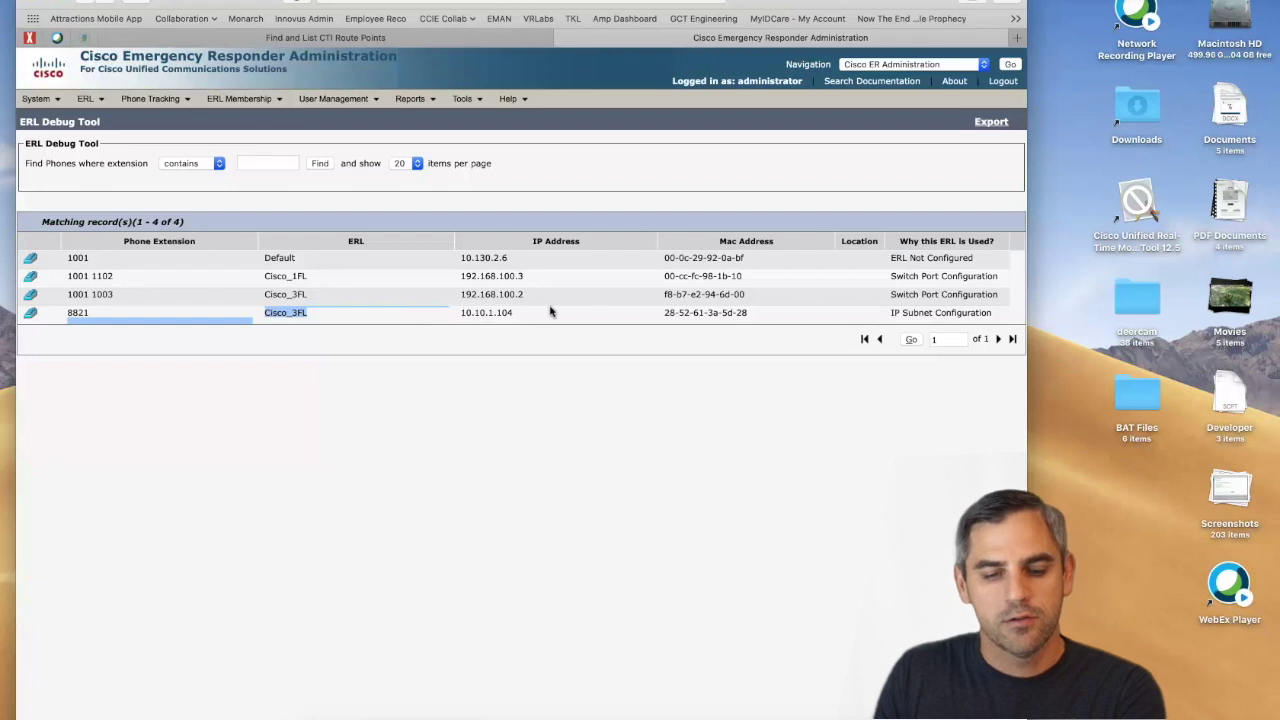
drag(320, 276, 261, 276)
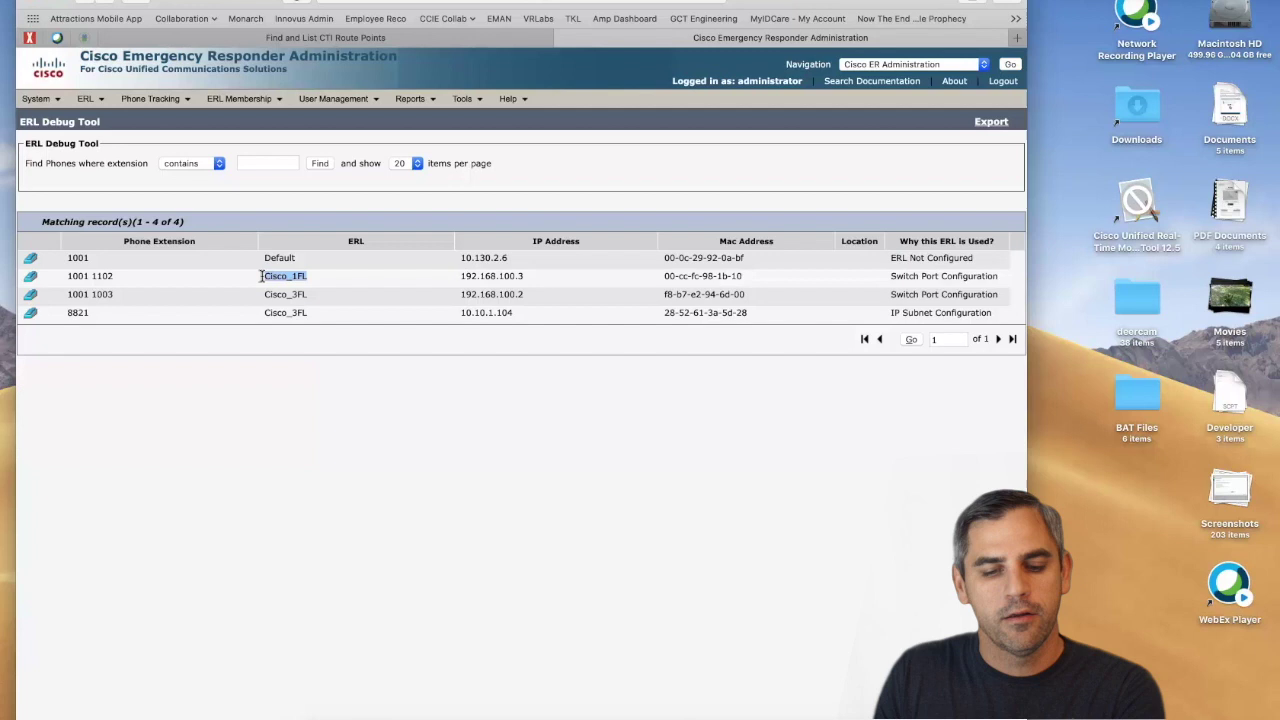
Examine the ERL assigned to the 1001 1003 phone and the IP address of extension 1001 in the results.
drag(322, 294, 265, 294)
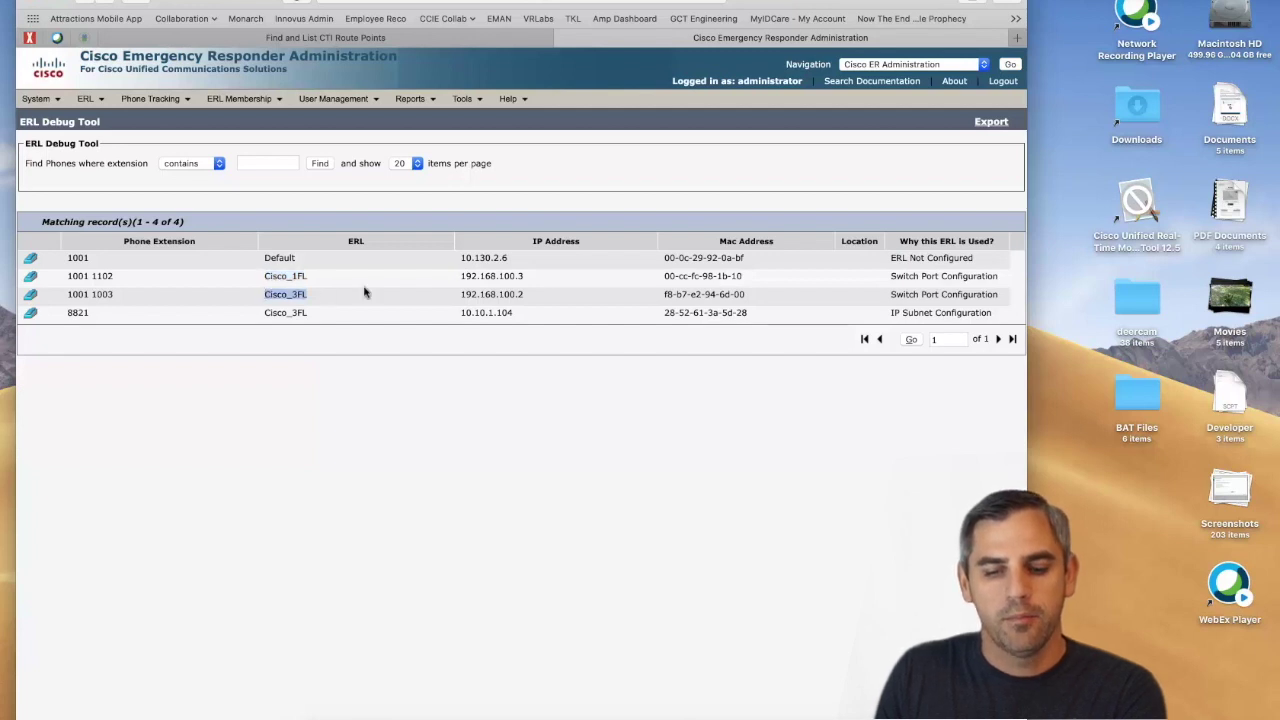
click(505, 257)
drag(505, 257, 460, 257)
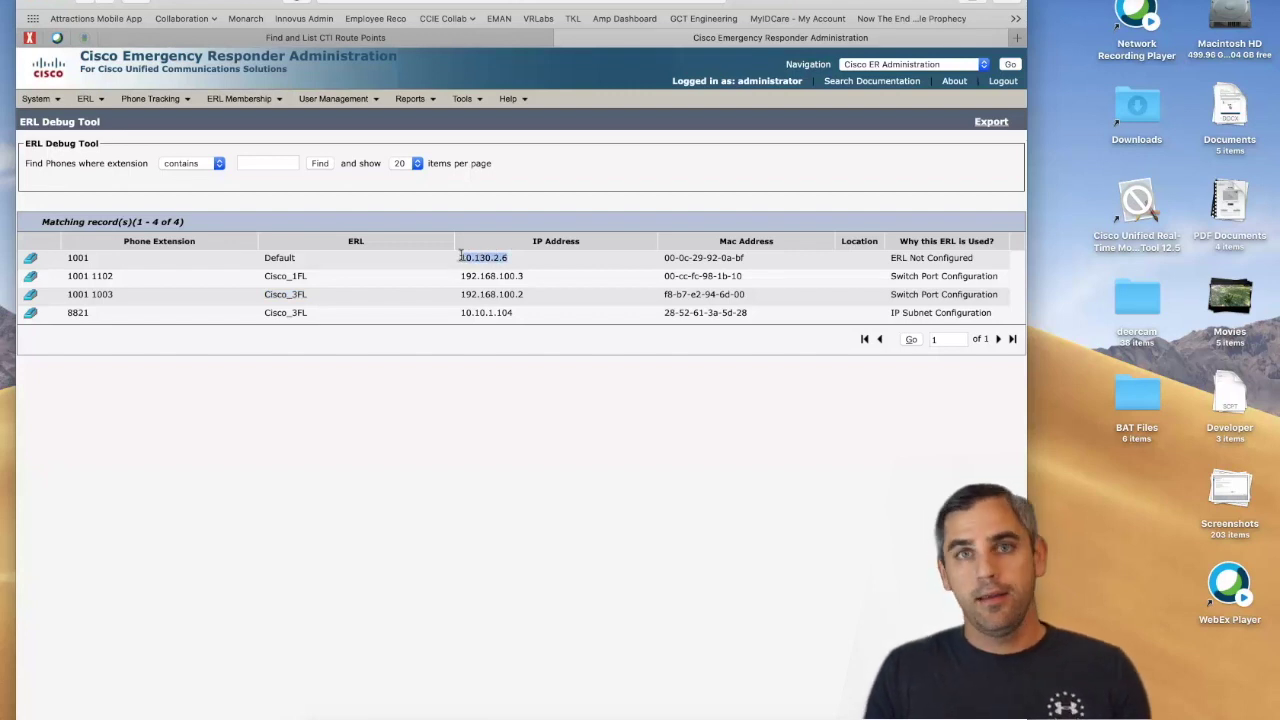
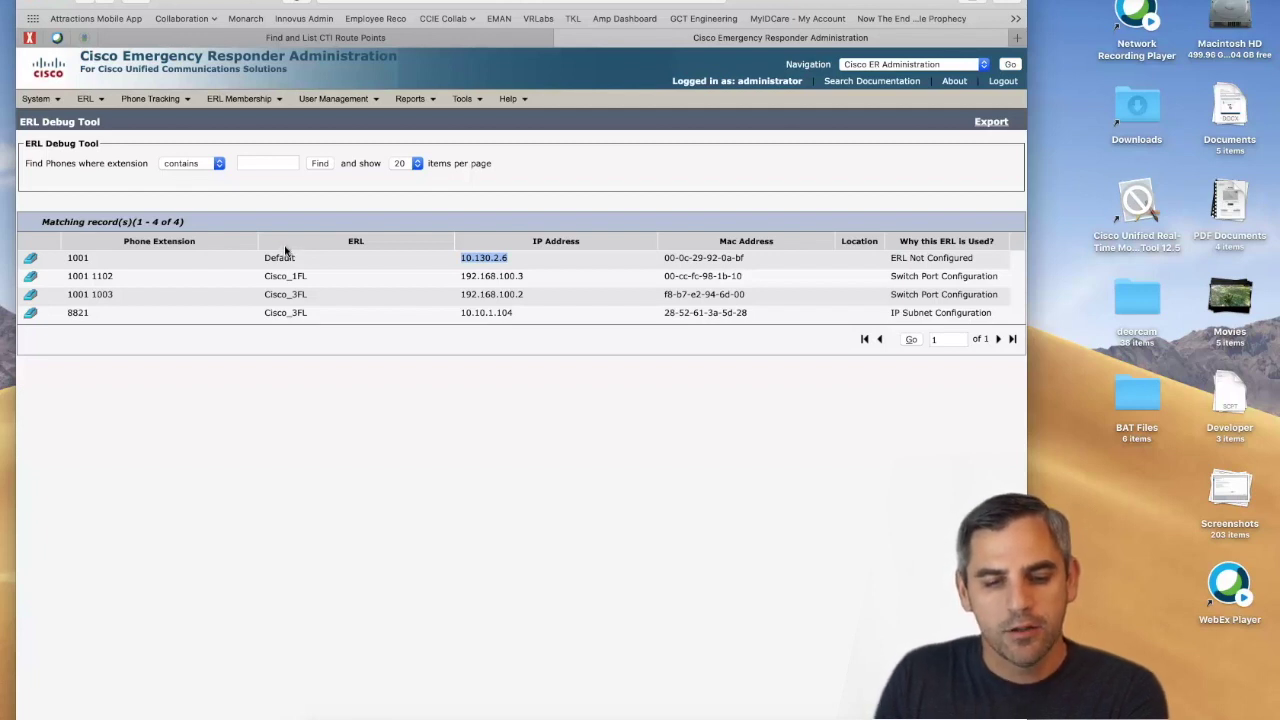
List all switch ports under ERL membership and examine the ERLs and phones assigned on switches 10.10.1.1 and 10.10.1.16.
mouse_move(257, 104)
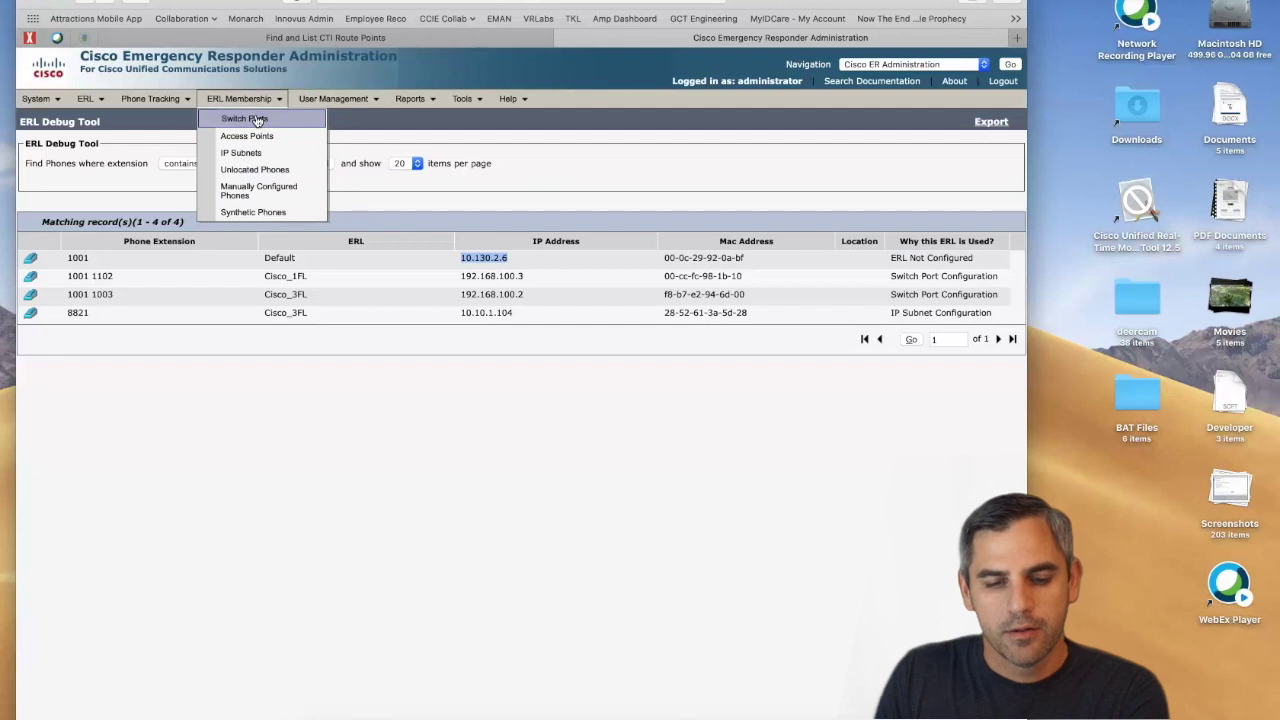
click(257, 119)
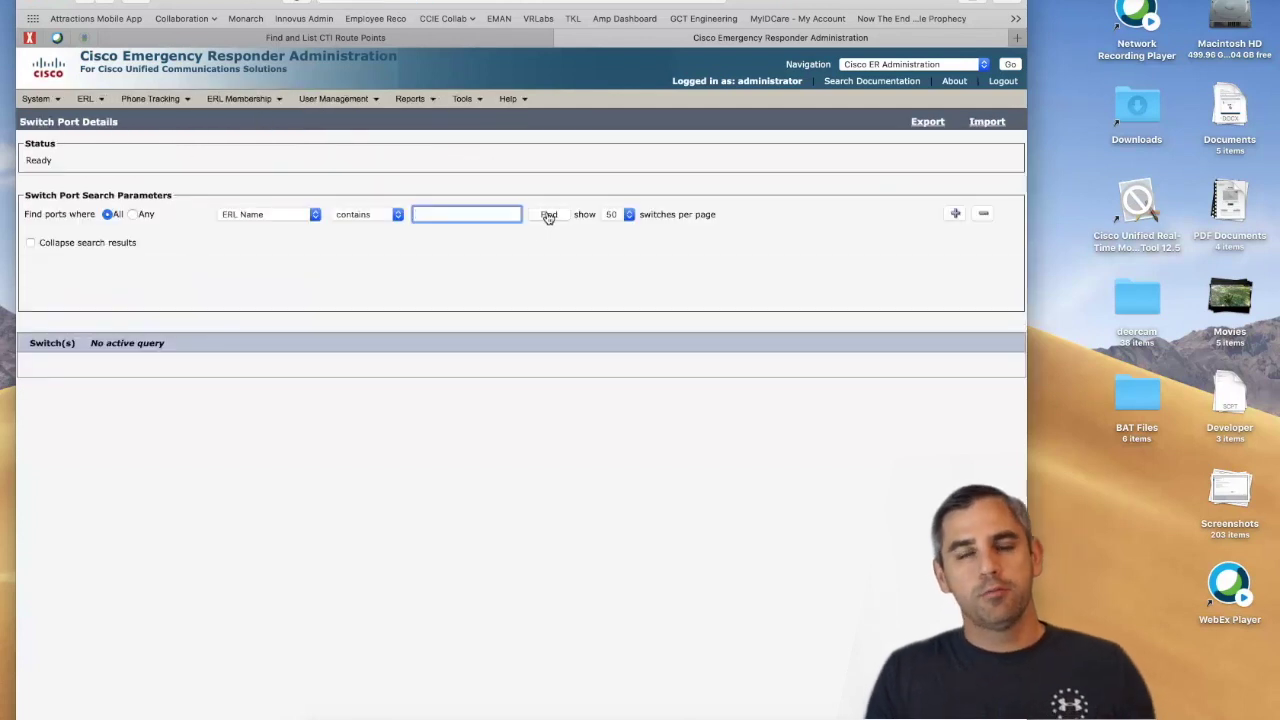
click(548, 216)
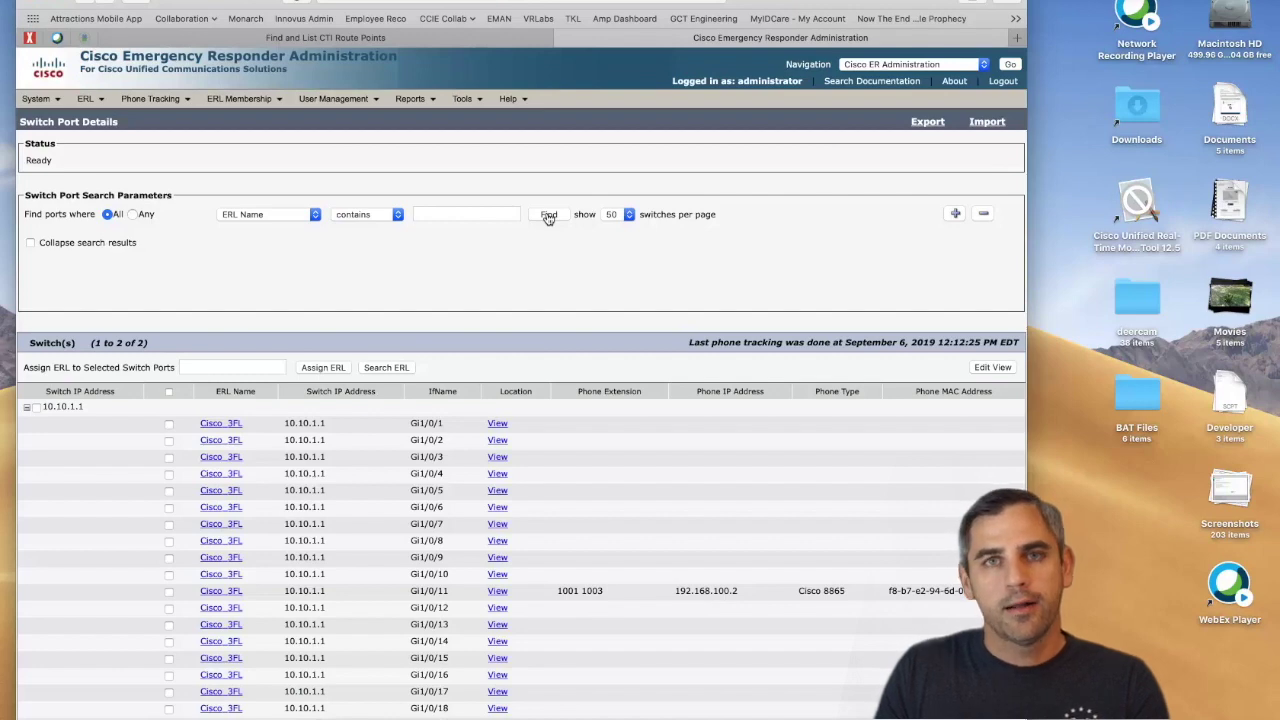
scroll(547, 218, down, 2)
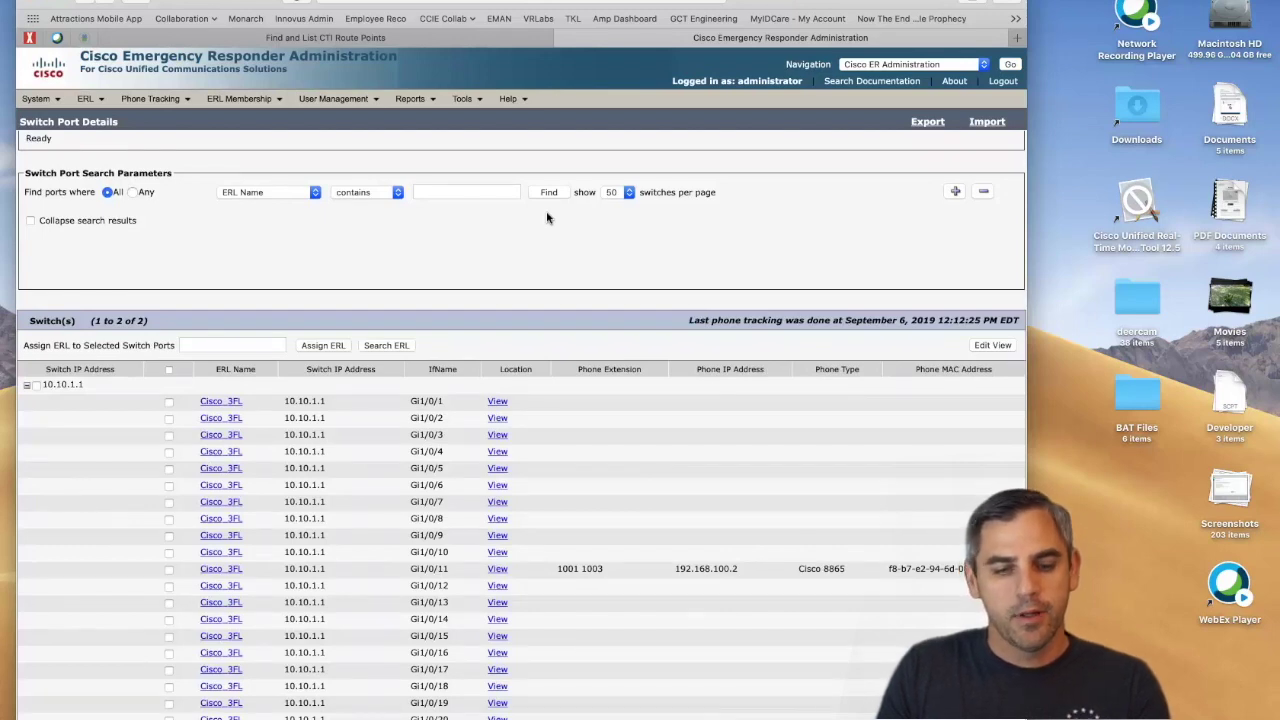
scroll(547, 218, down, 3)
scroll(547, 218, down, 2)
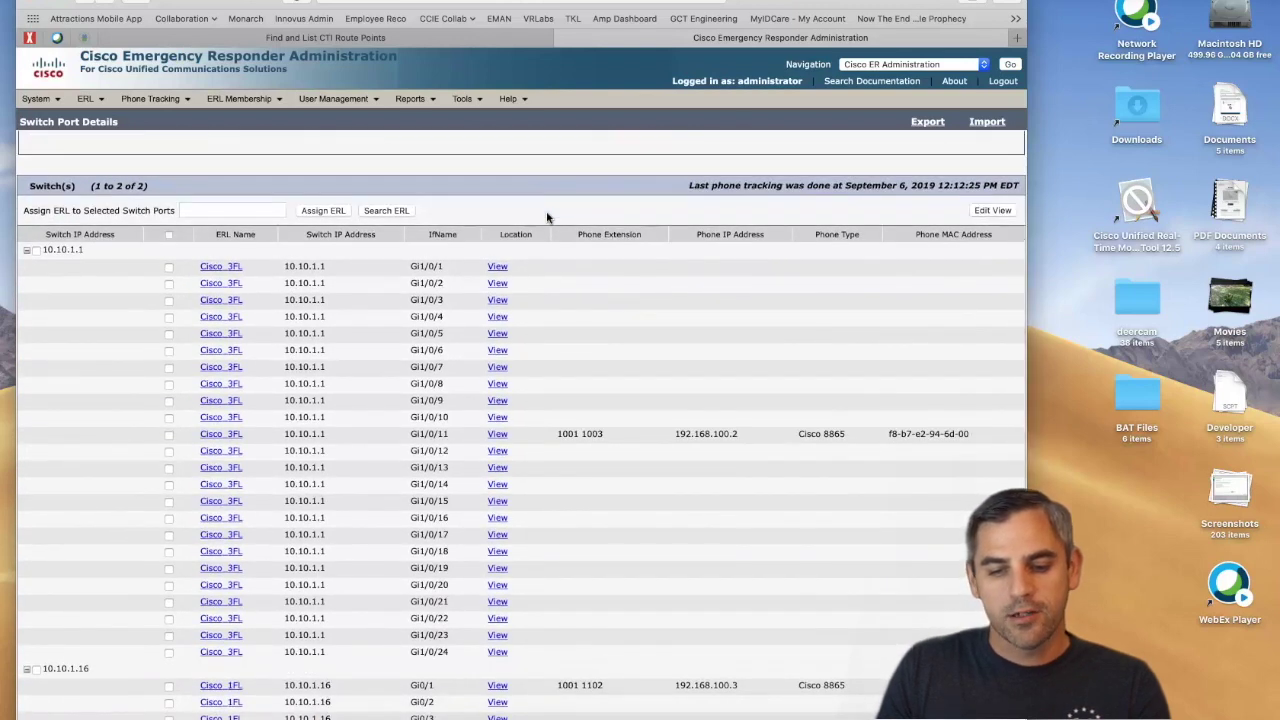
scroll(547, 218, down, 3)
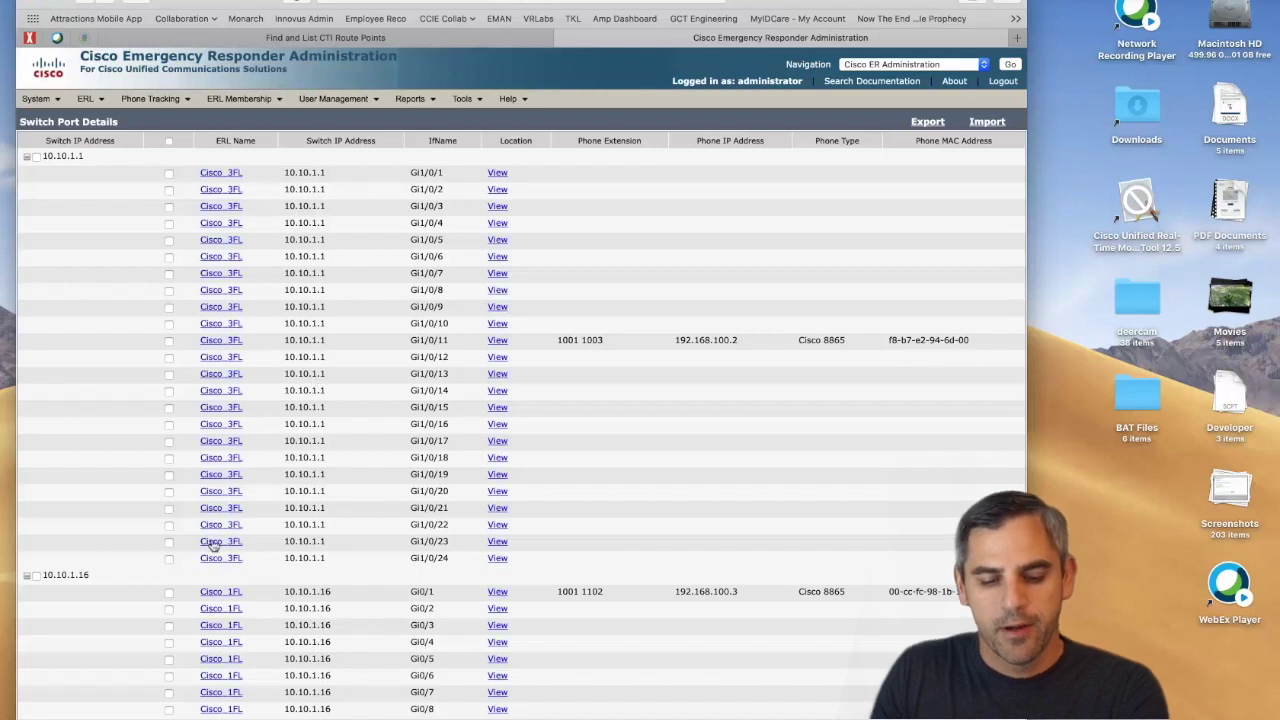
Assign the conventional ERL Cisco_1FL to port Gi1/0/24 of switch 10.10.1.1, then select the whole switch.
click(169, 560)
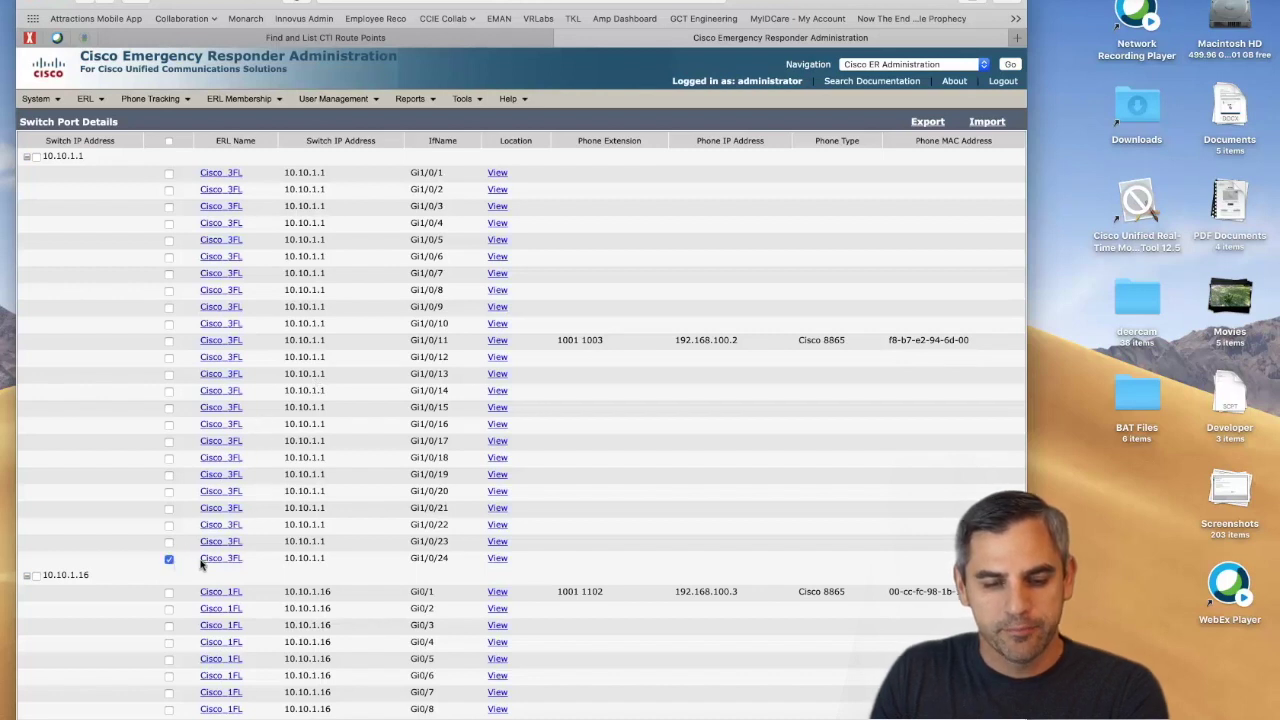
scroll(272, 563, up, 2)
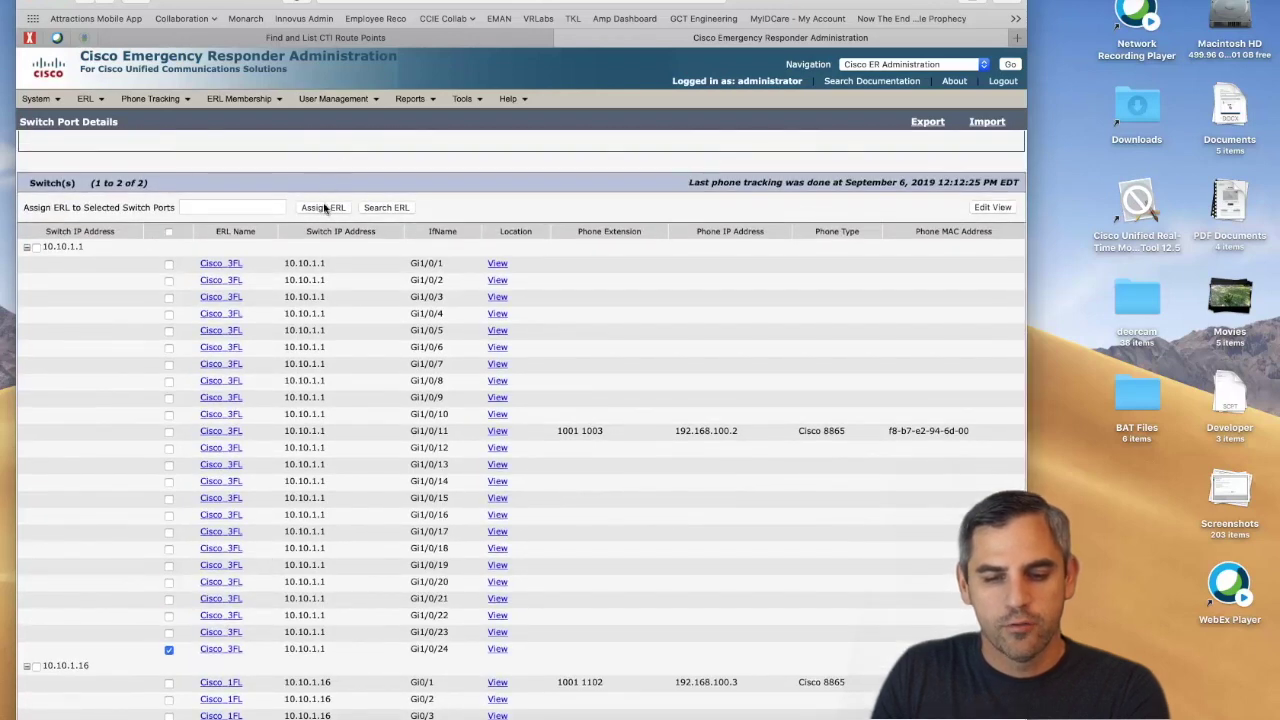
click(390, 208)
click(420, 110)
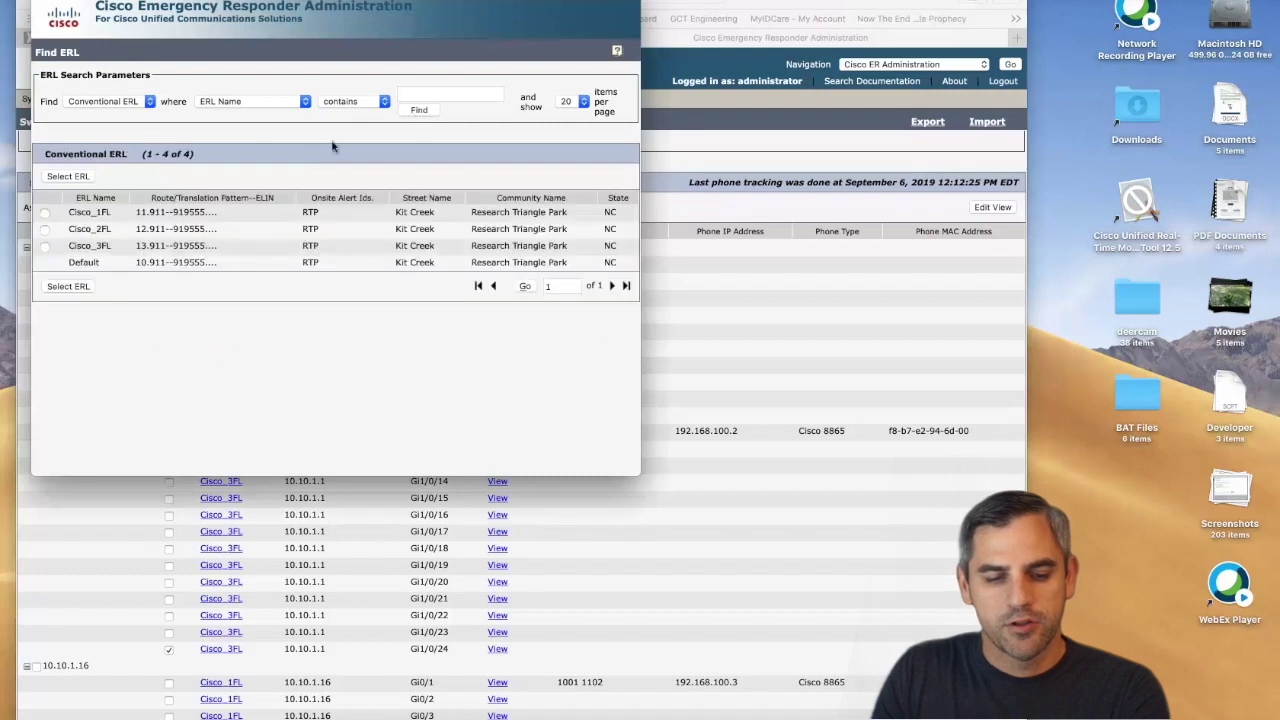
click(44, 213)
click(67, 287)
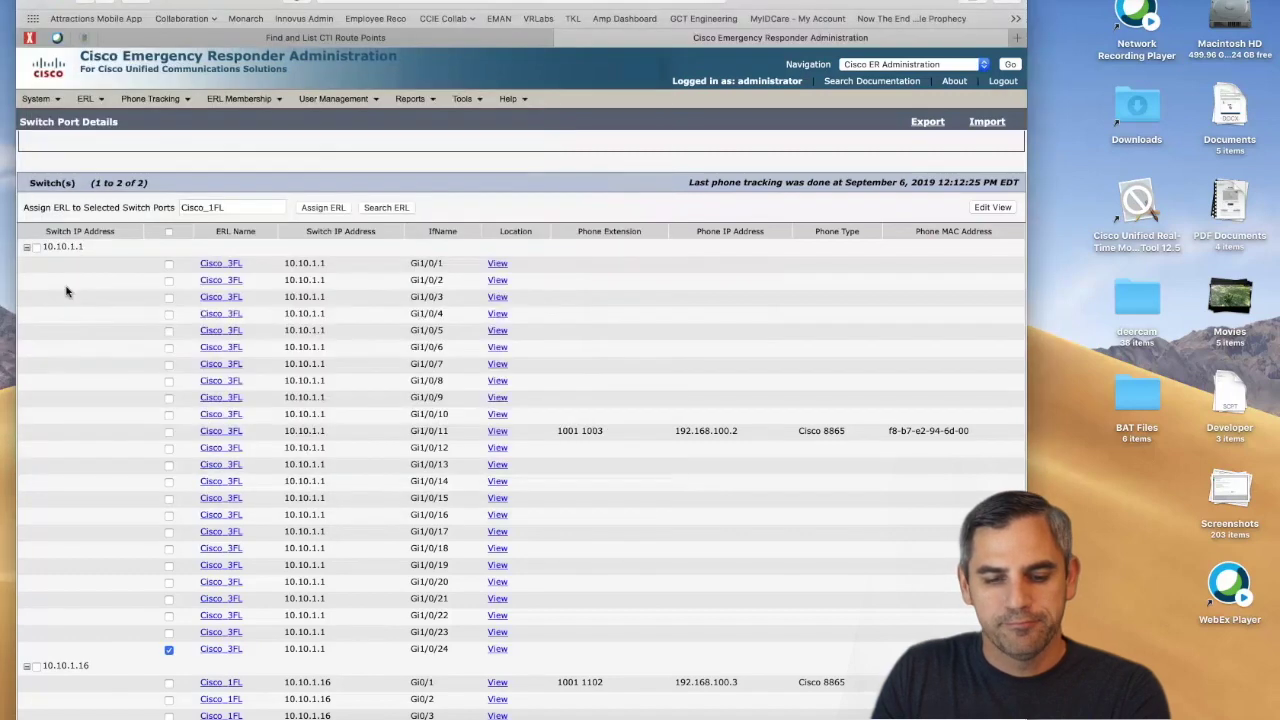
click(322, 208)
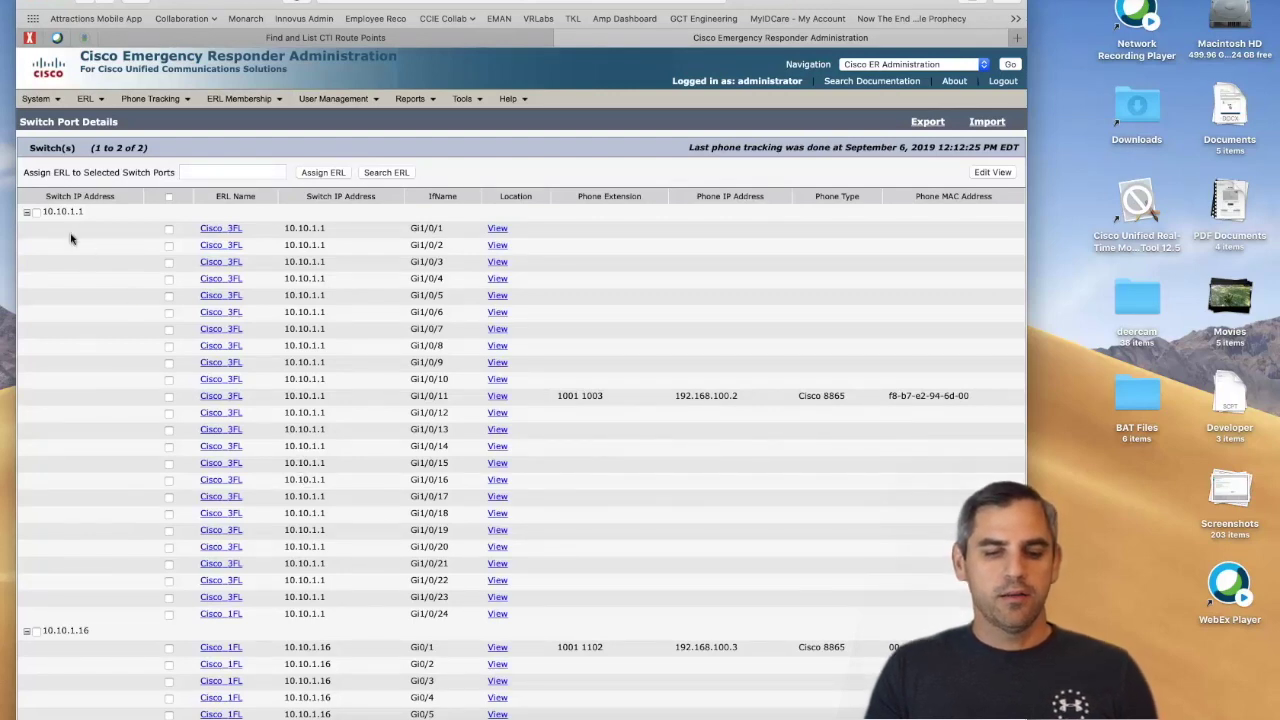
click(37, 212)
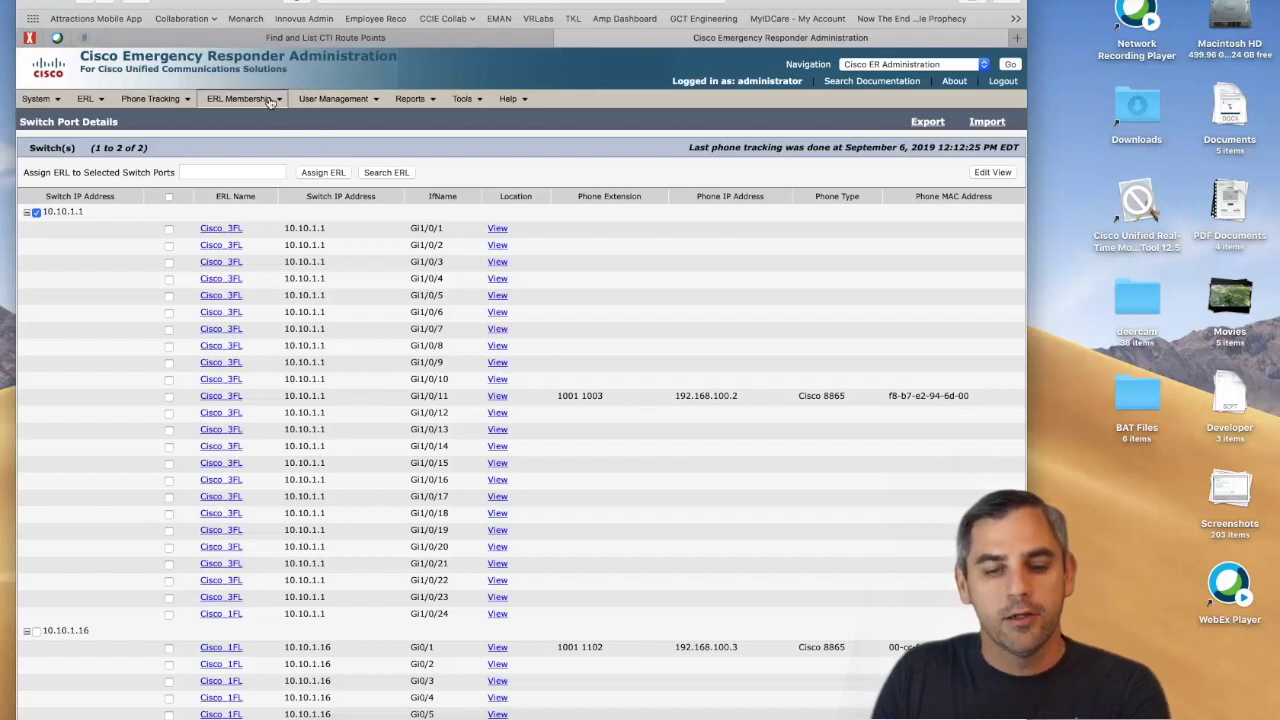
List all IP subnets under ERL membership and view the phones in 10.10.1.0 and 192.168.100.0, closing each phone window.
mouse_move(268, 101)
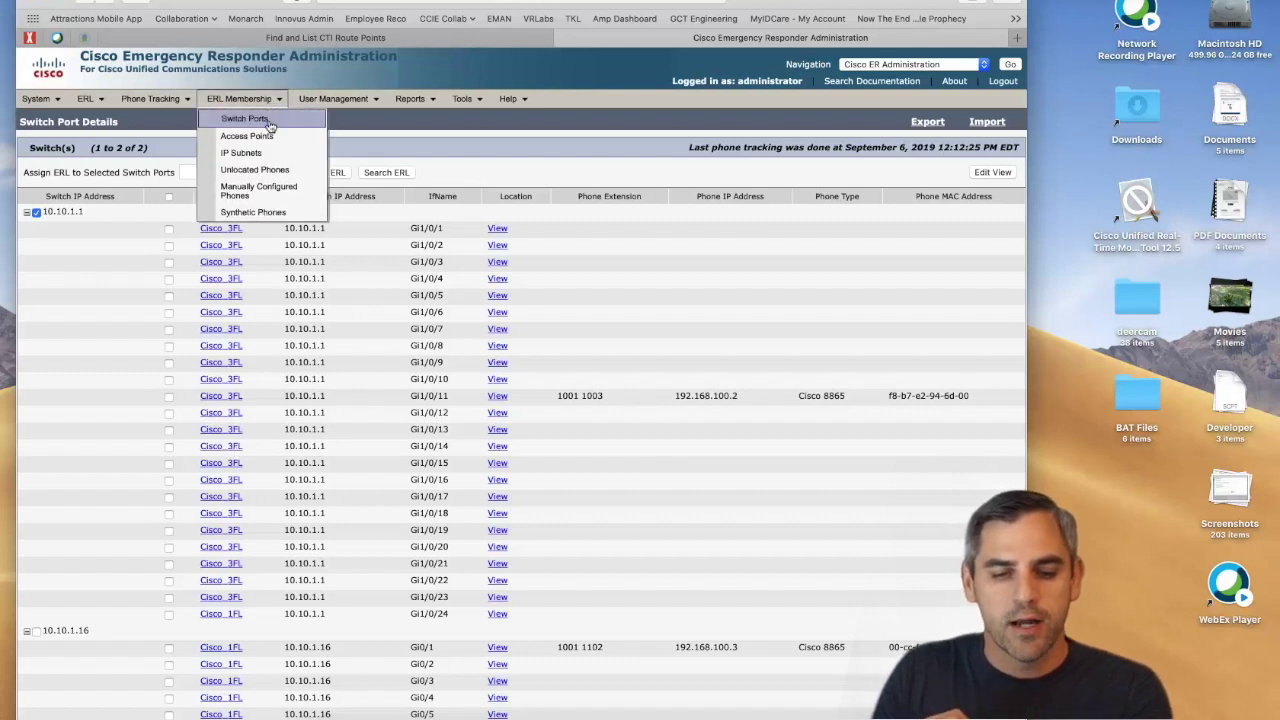
click(263, 154)
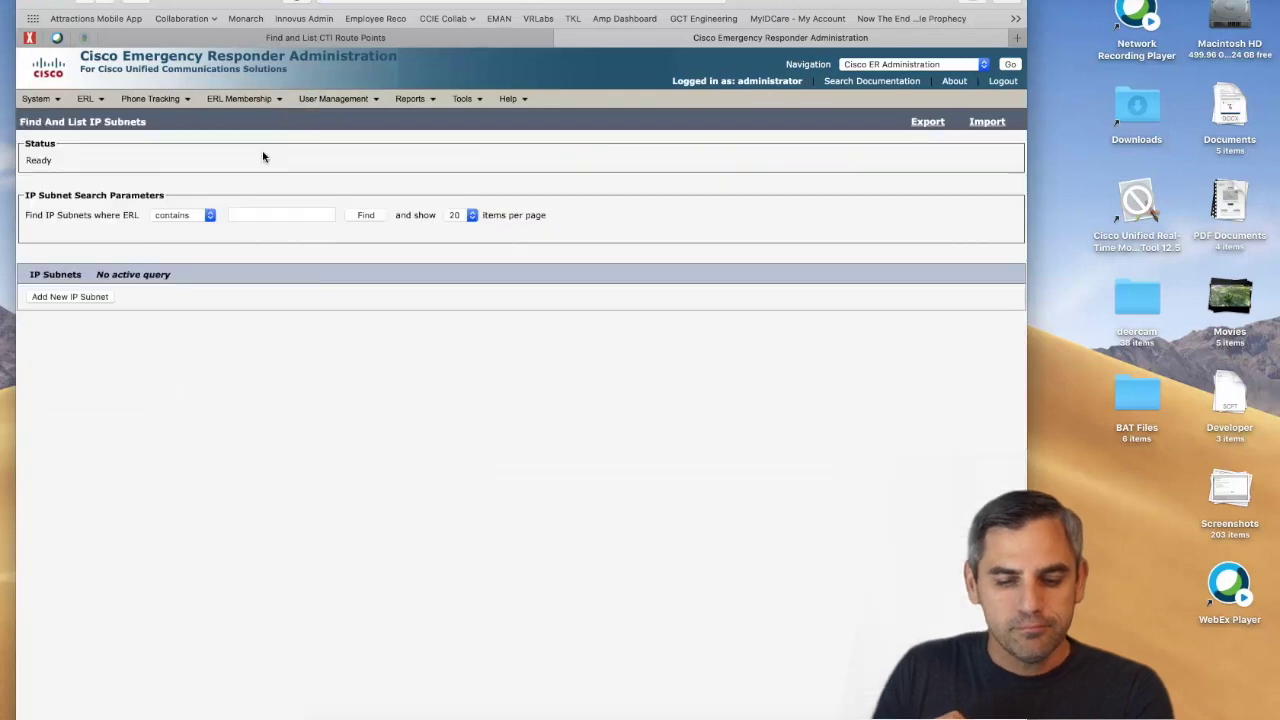
click(366, 216)
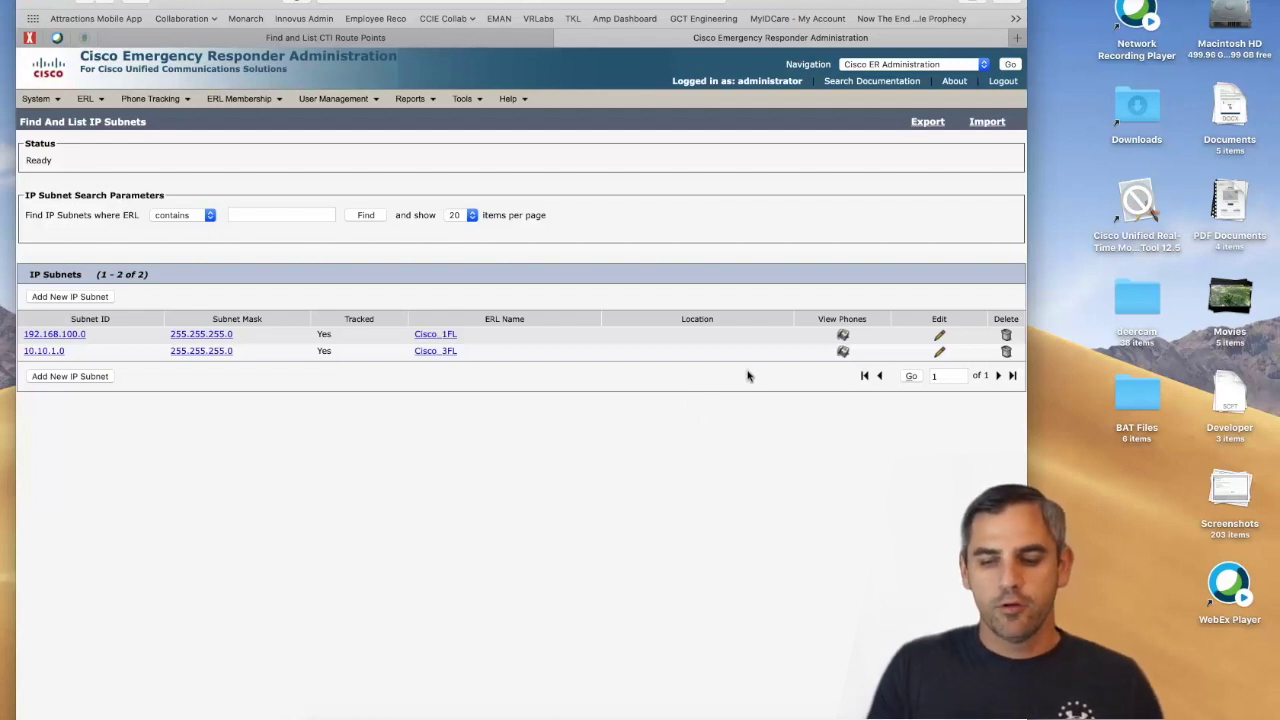
click(843, 352)
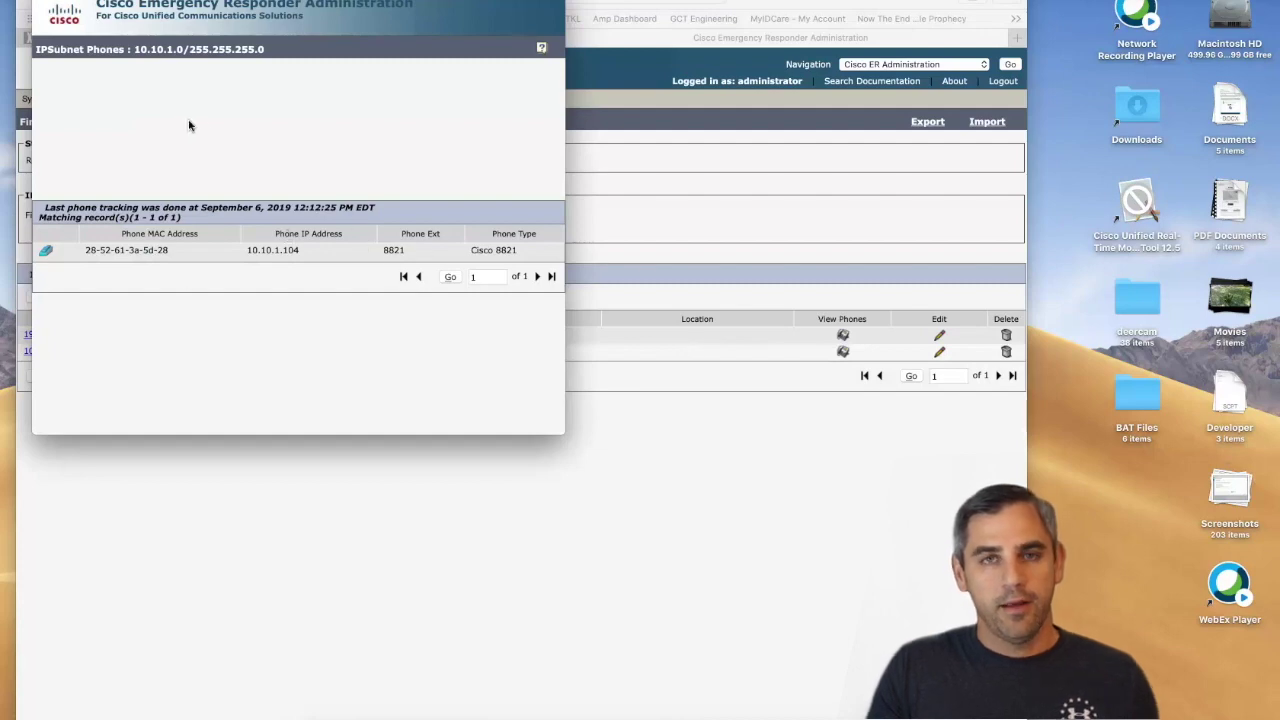
key(super+w)
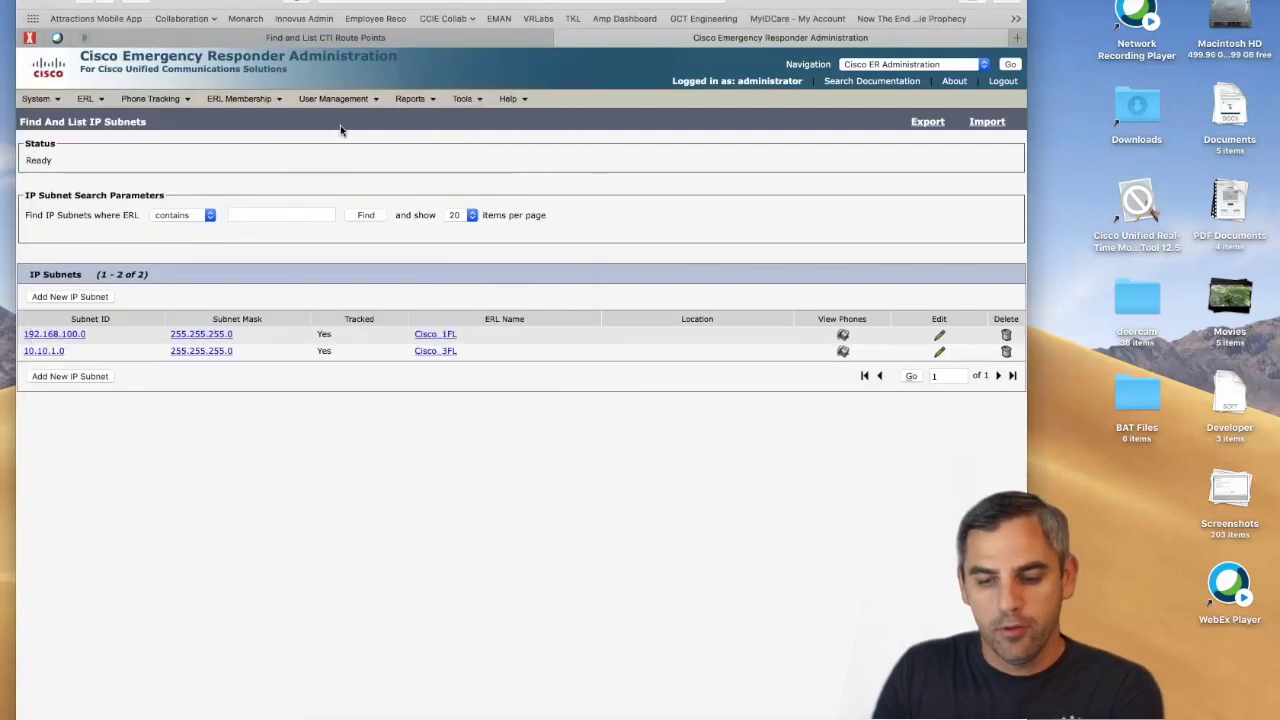
click(843, 337)
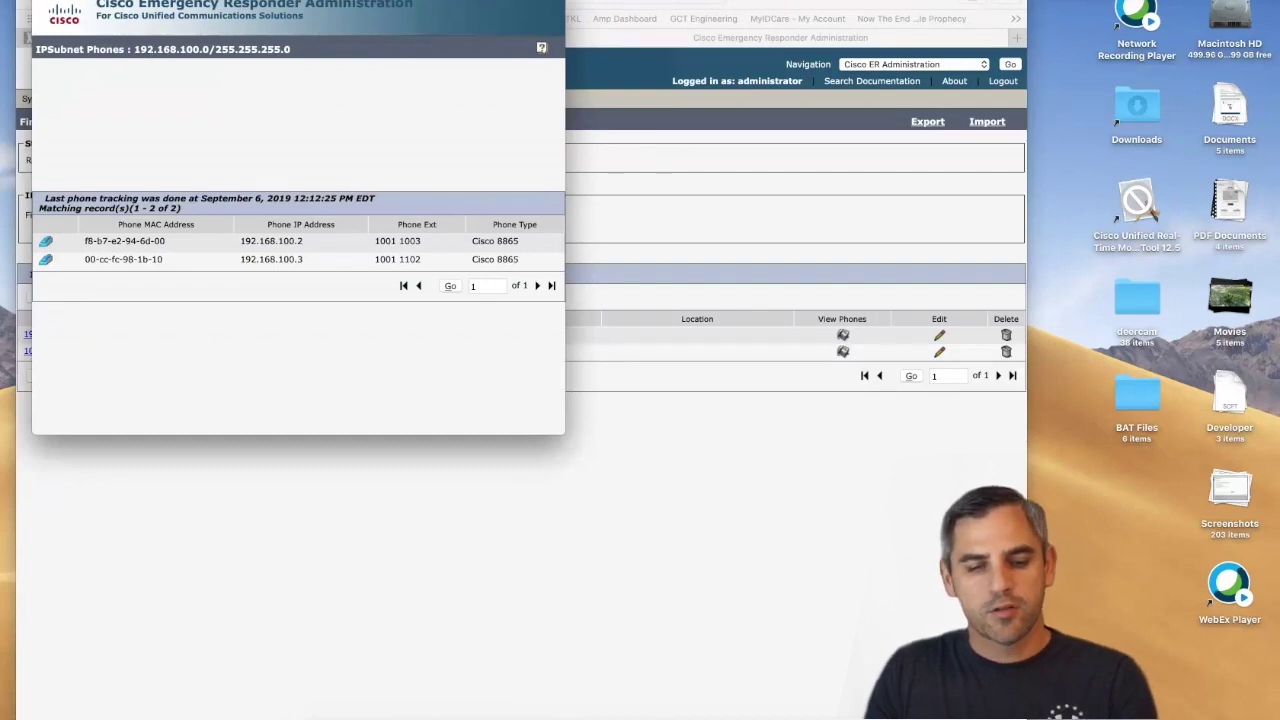
key(super+w)
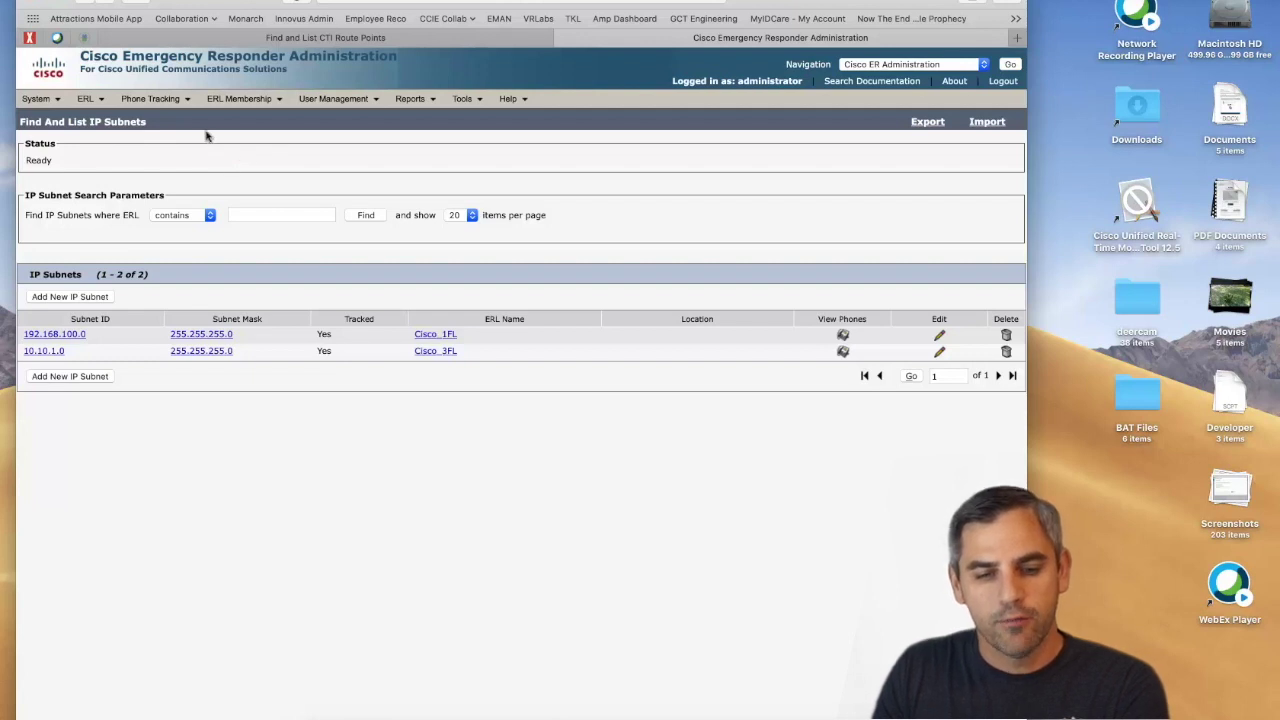
Open the Unified Communications Manager cluster 10.130.2.2 in the phone tracking settings and examine its CTI Manager user name.
mouse_move(176, 105)
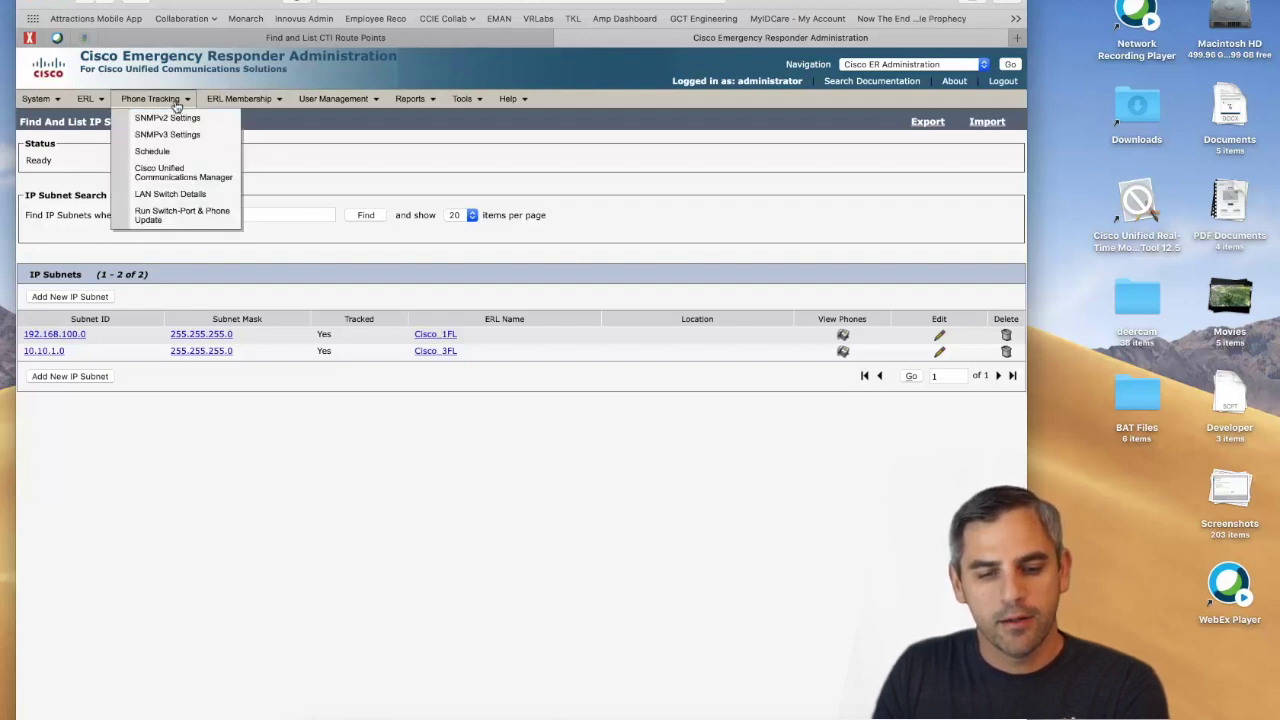
click(173, 175)
scroll(220, 286, down, 5)
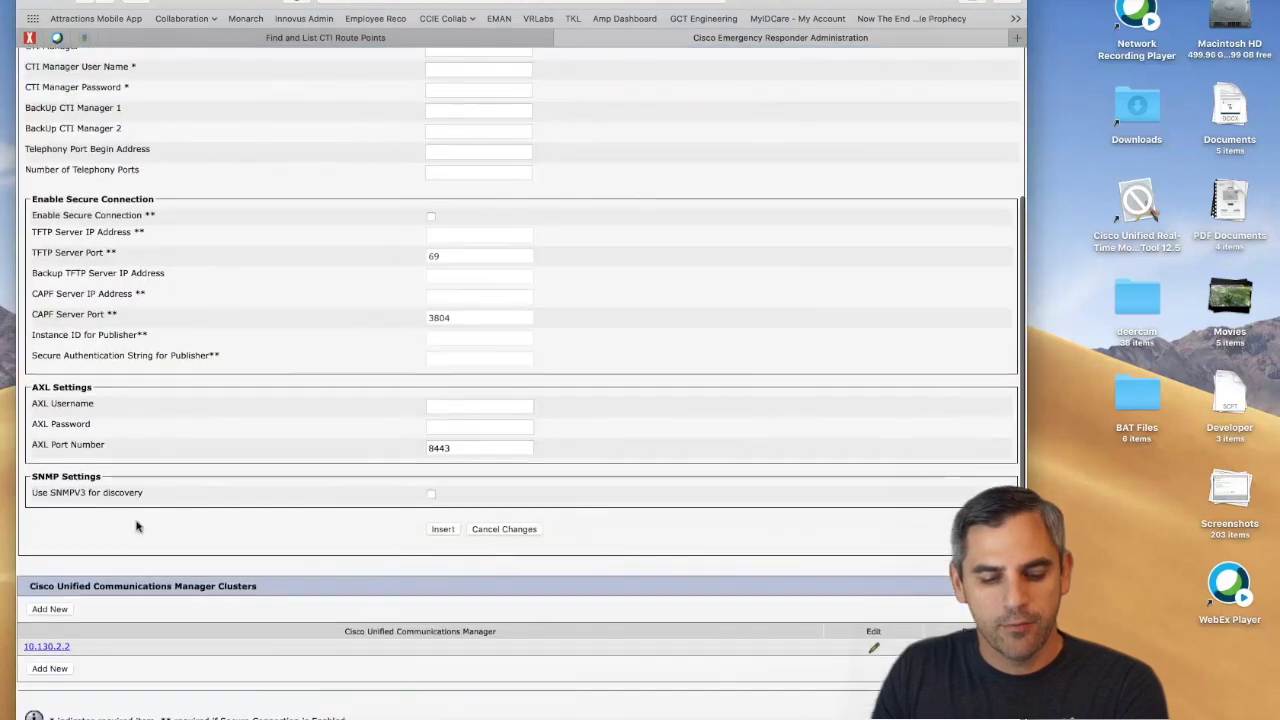
click(58, 647)
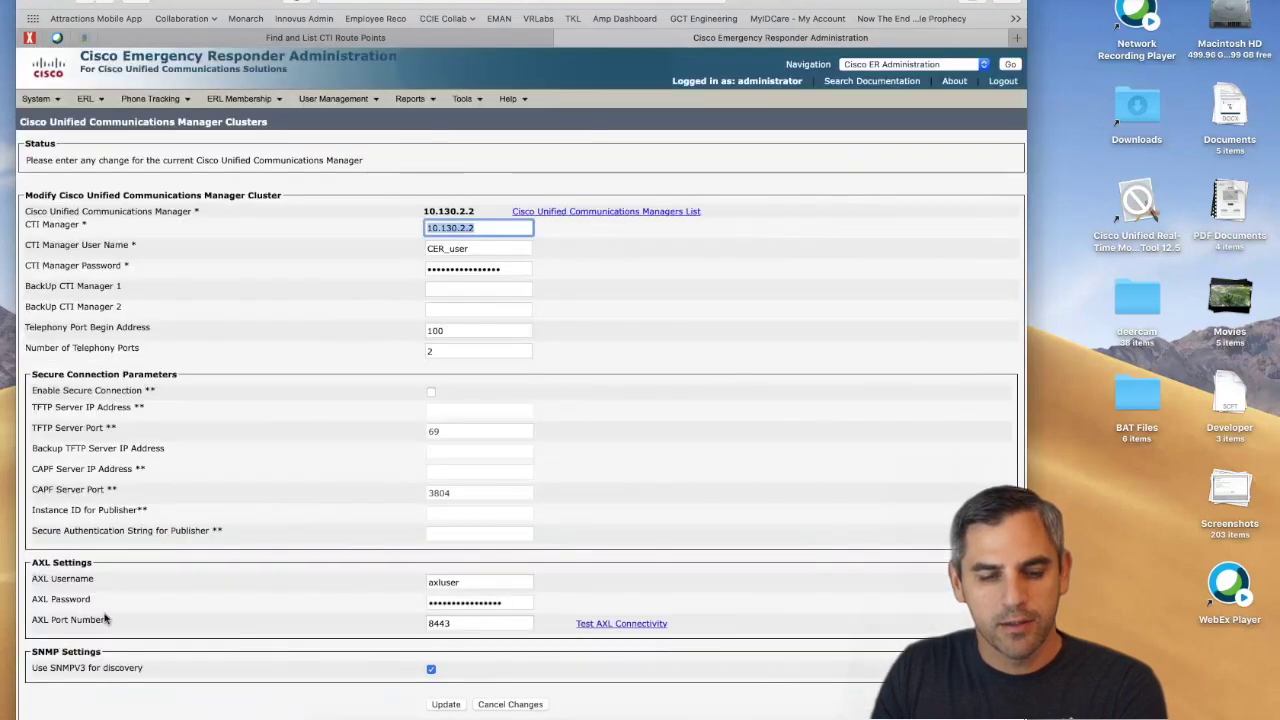
scroll(105, 618, down, 2)
scroll(105, 618, down, 2)
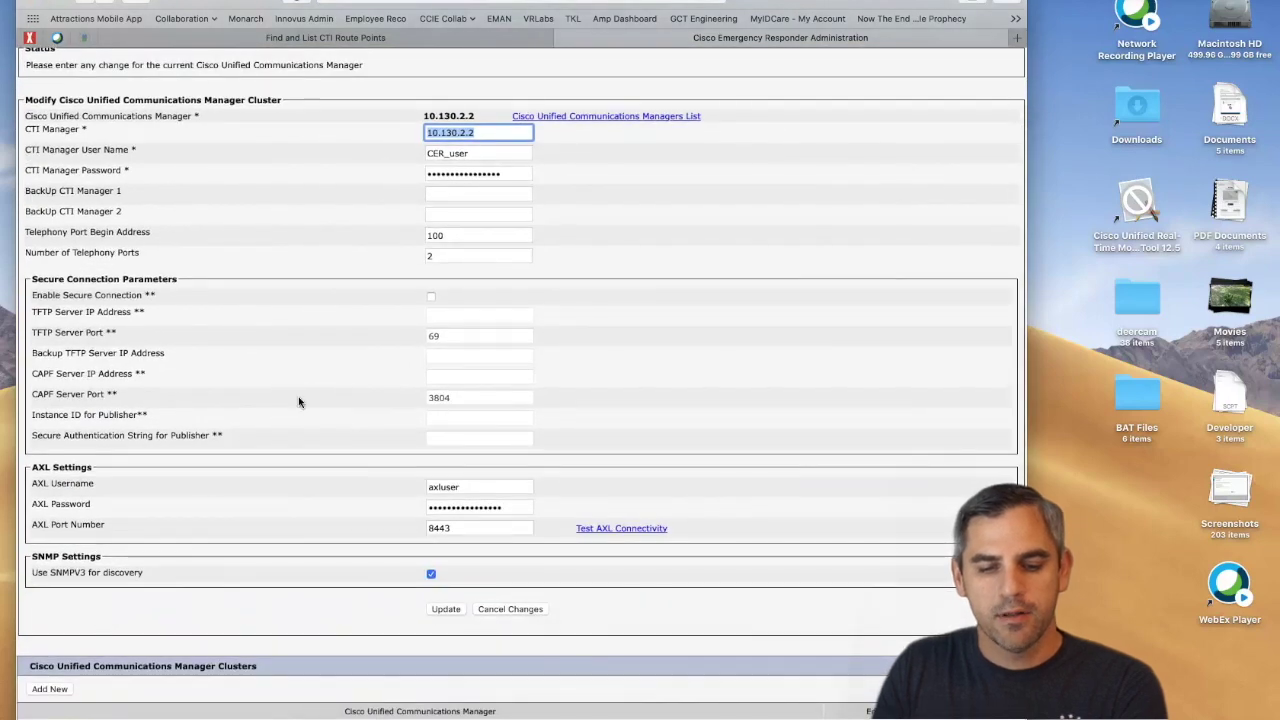
scroll(298, 396, up, 3)
drag(484, 251, 426, 250)
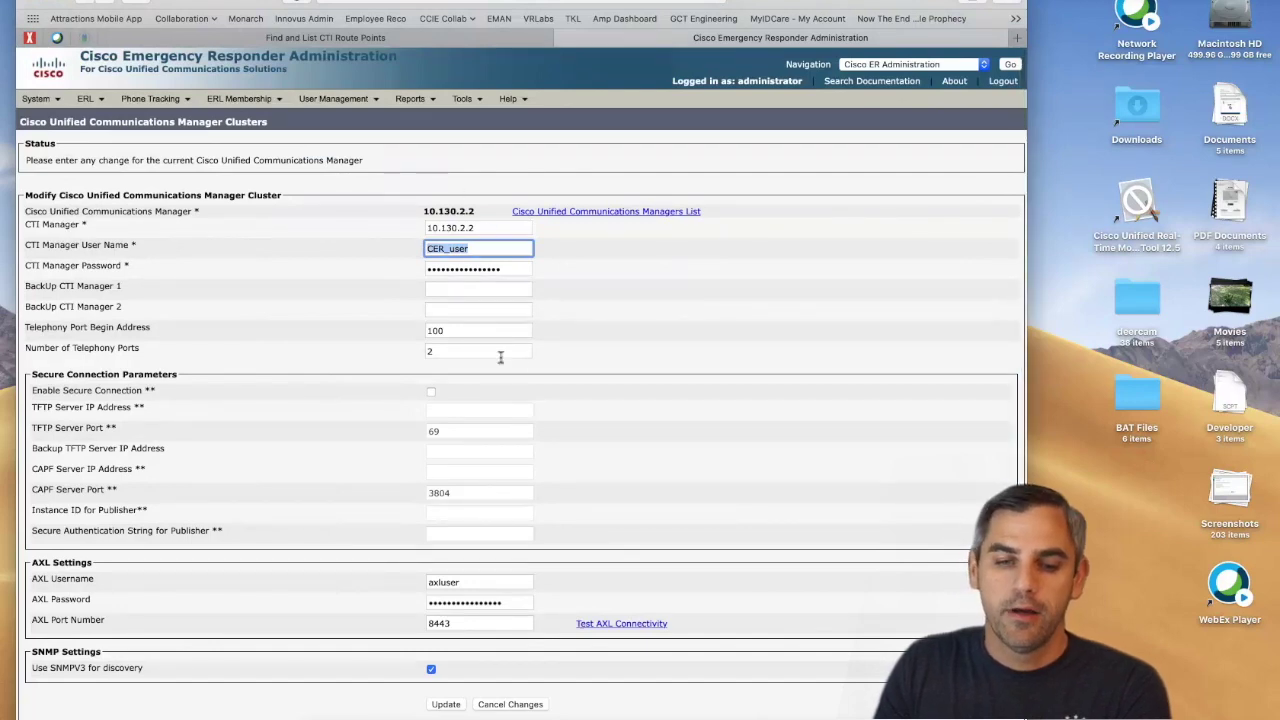
Switch to Cisco Unified CM Administration, list all application users, and open CER_user.
click(401, 37)
mouse_move(503, 103)
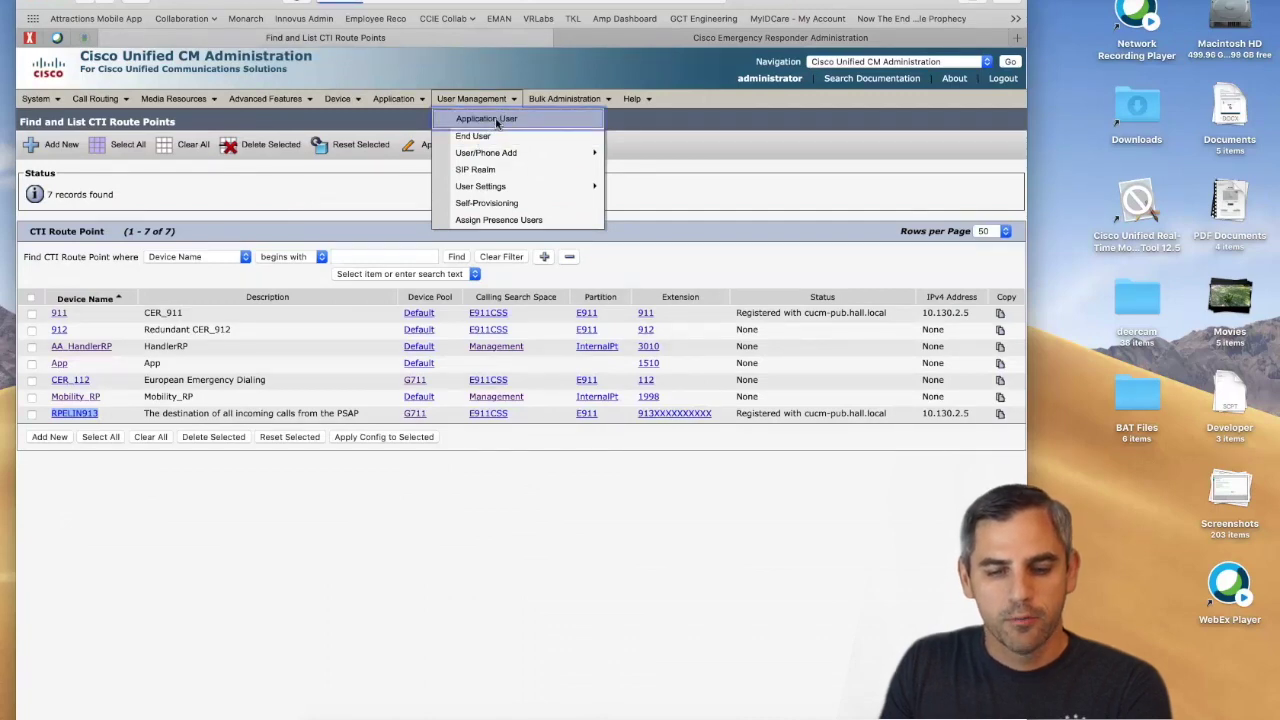
click(496, 121)
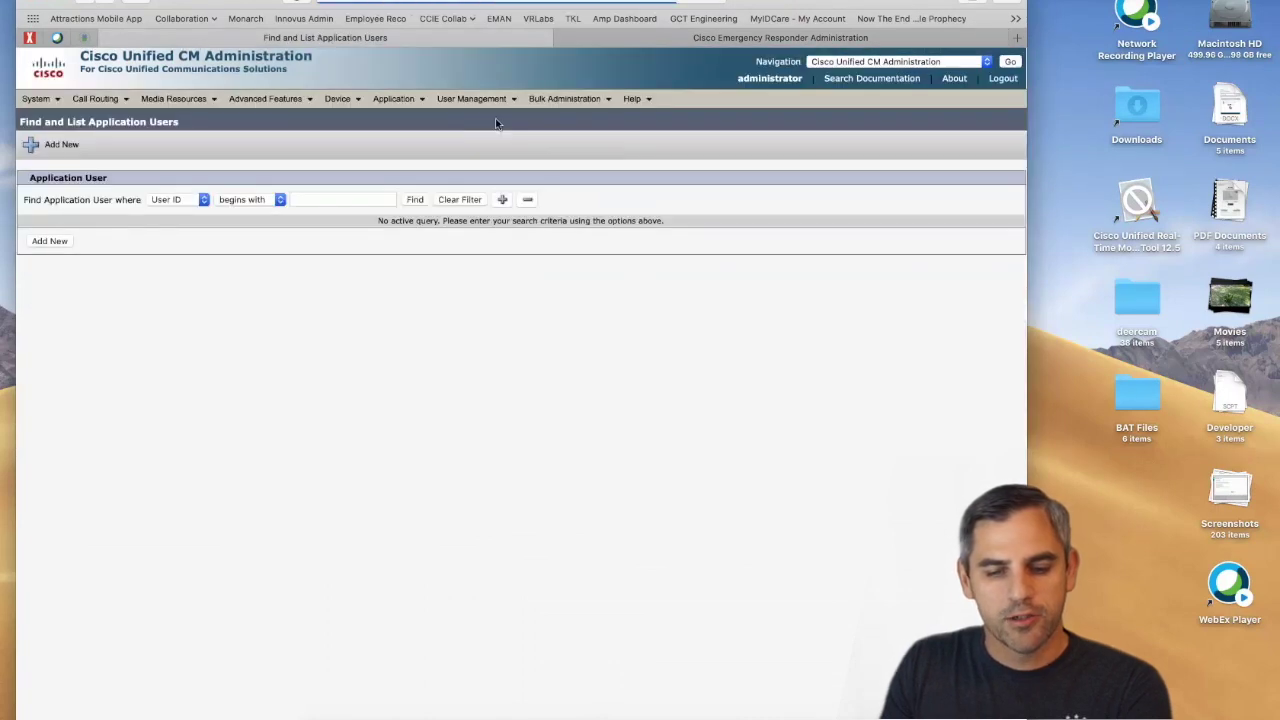
click(415, 200)
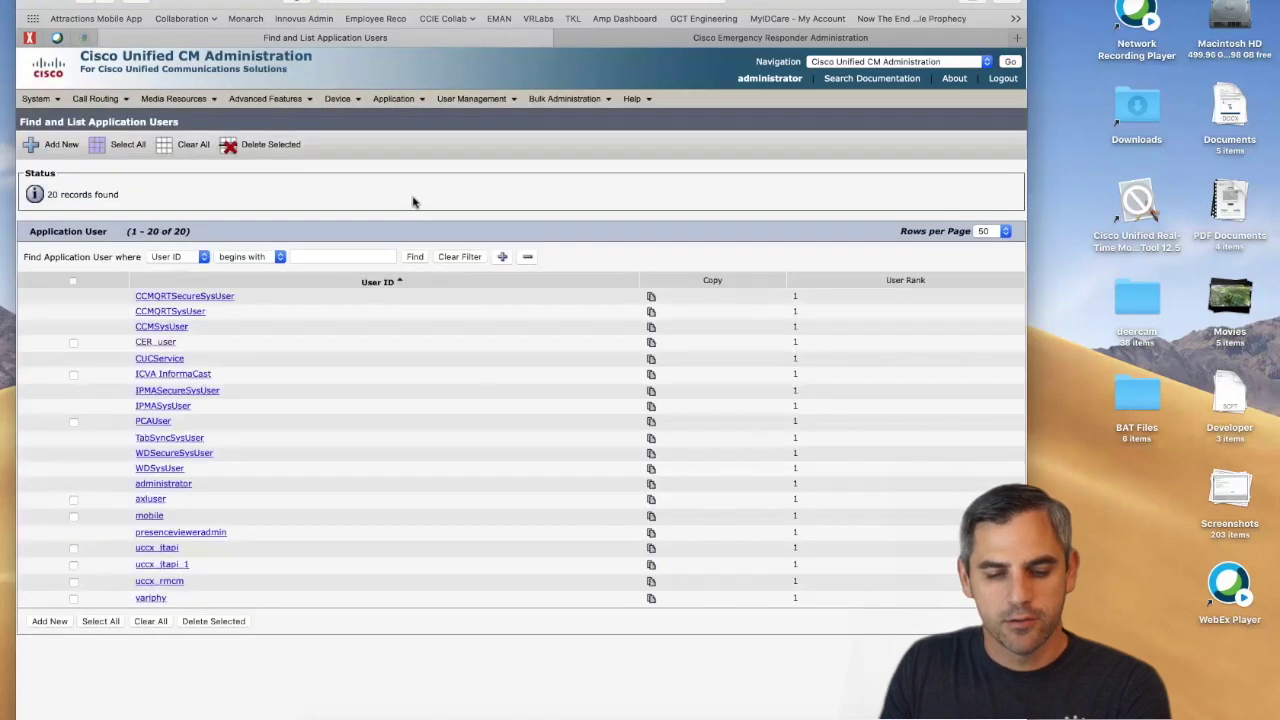
click(158, 342)
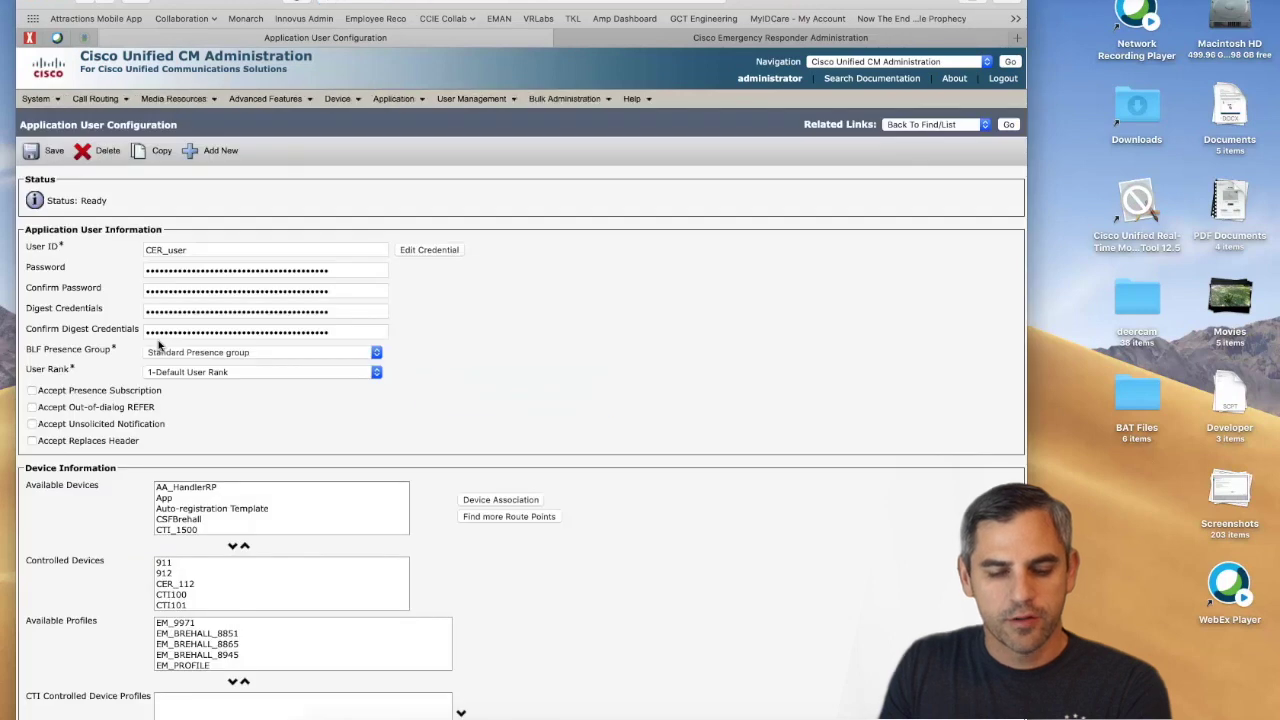
Examine the controlled devices of the application user, from 911 through the remaining route points and CTI ports.
scroll(158, 345, down, 1)
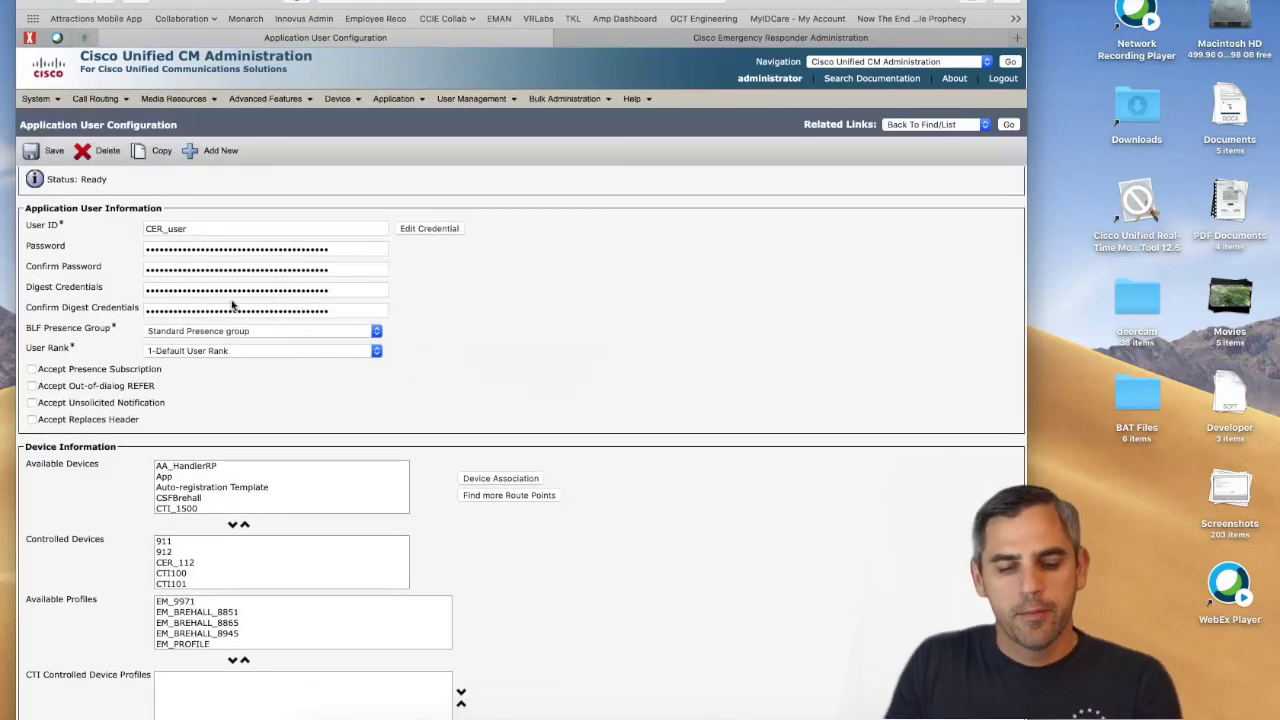
scroll(250, 270, down, 6)
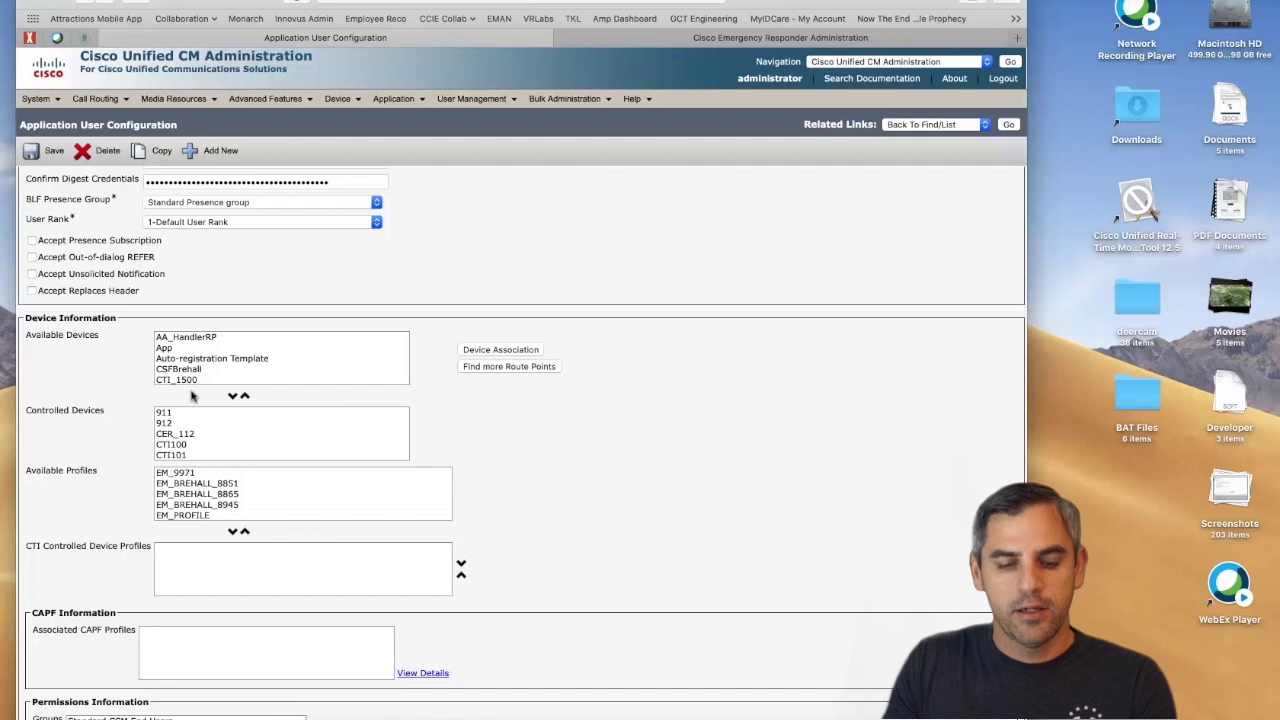
click(170, 413)
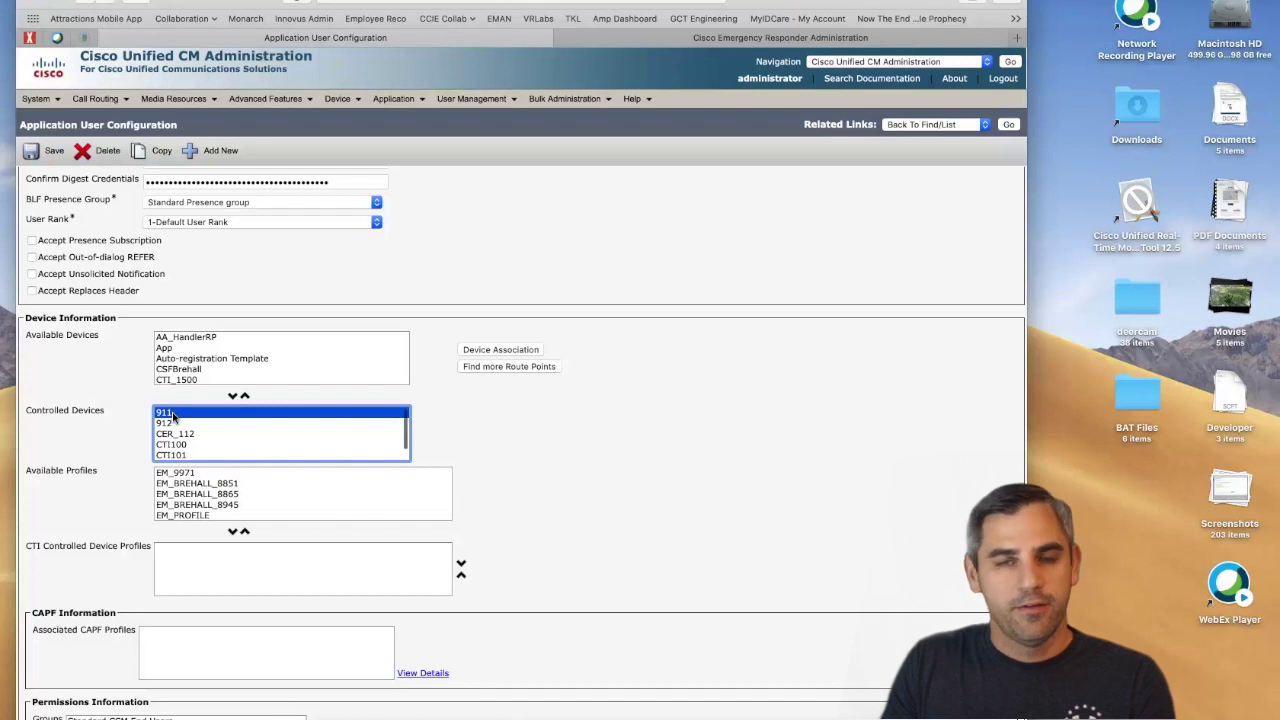
key(Delete)
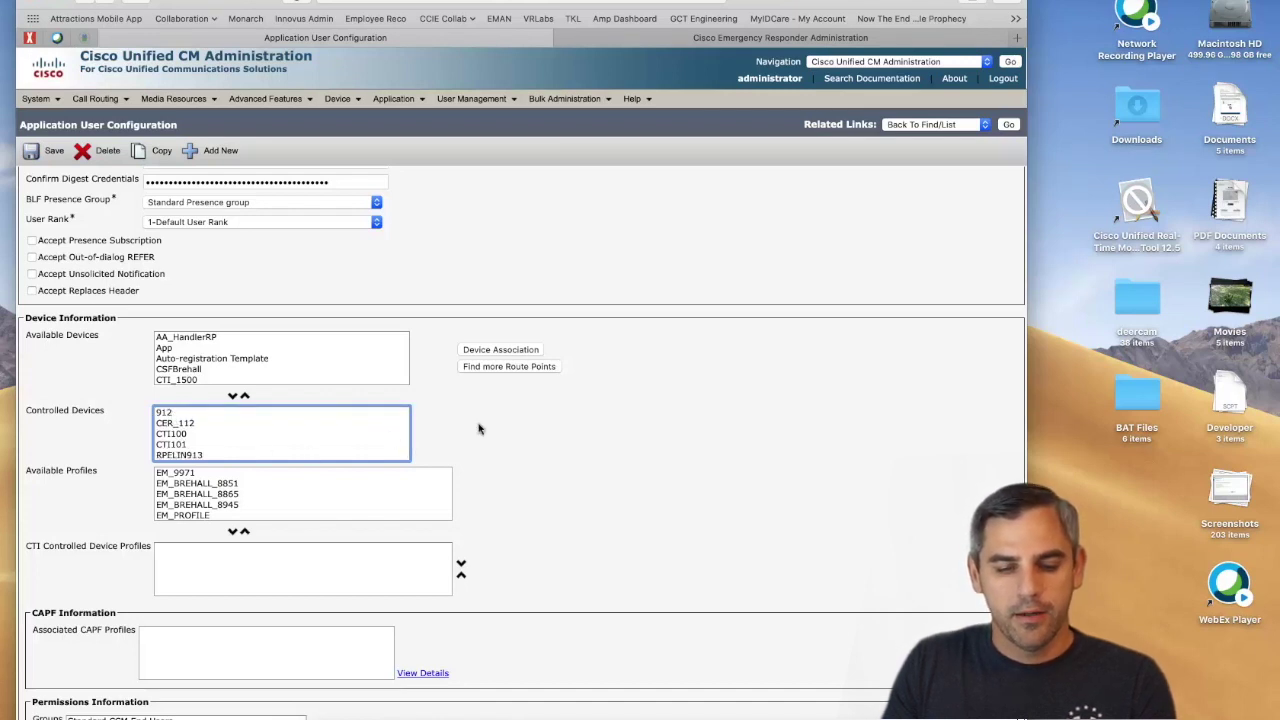
Examine the application user's permission groups, including Standard CTI Allow Calling Number Modification, and the IPv4 address of CTI100 in the phone list.
scroll(479, 428, down, 2)
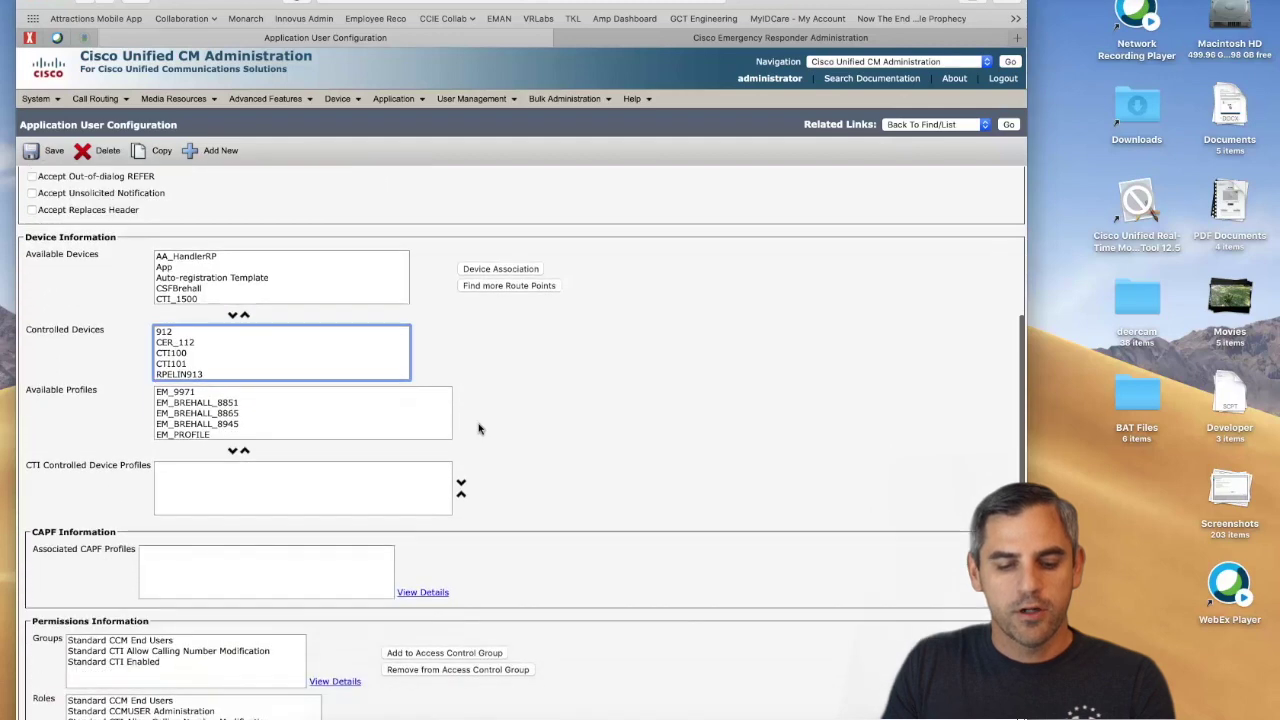
scroll(479, 428, down, 1)
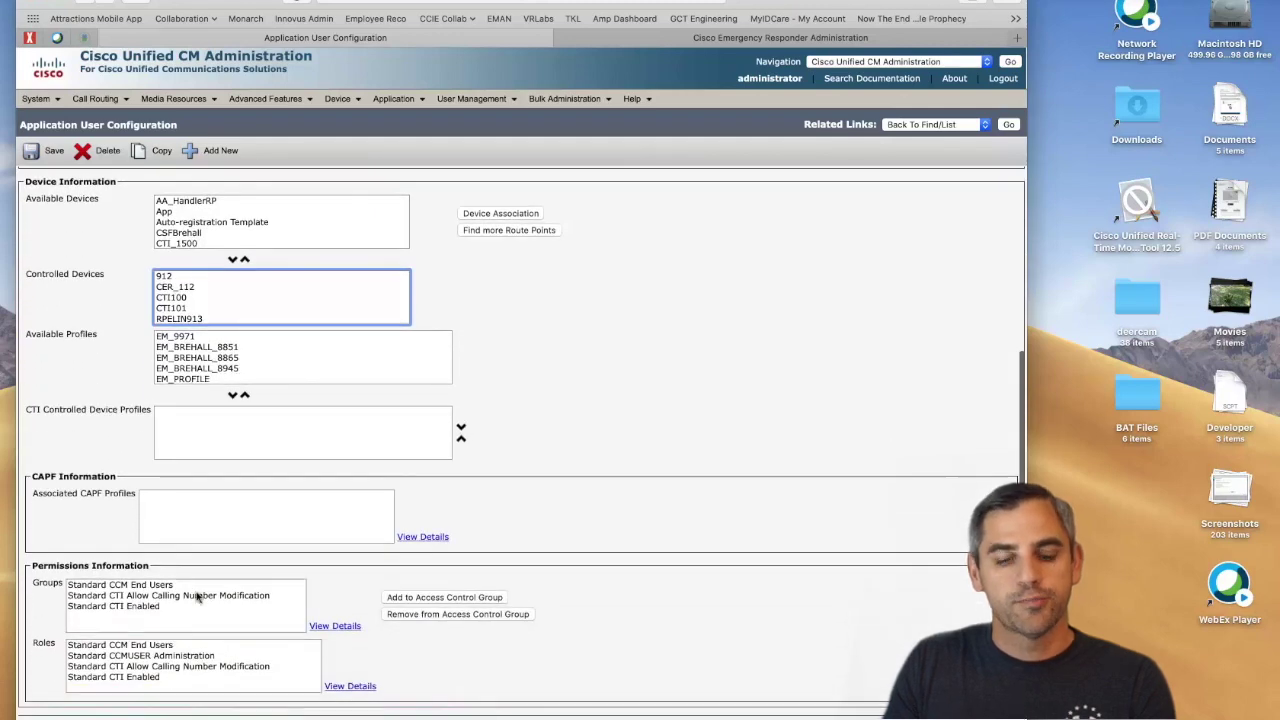
click(197, 596)
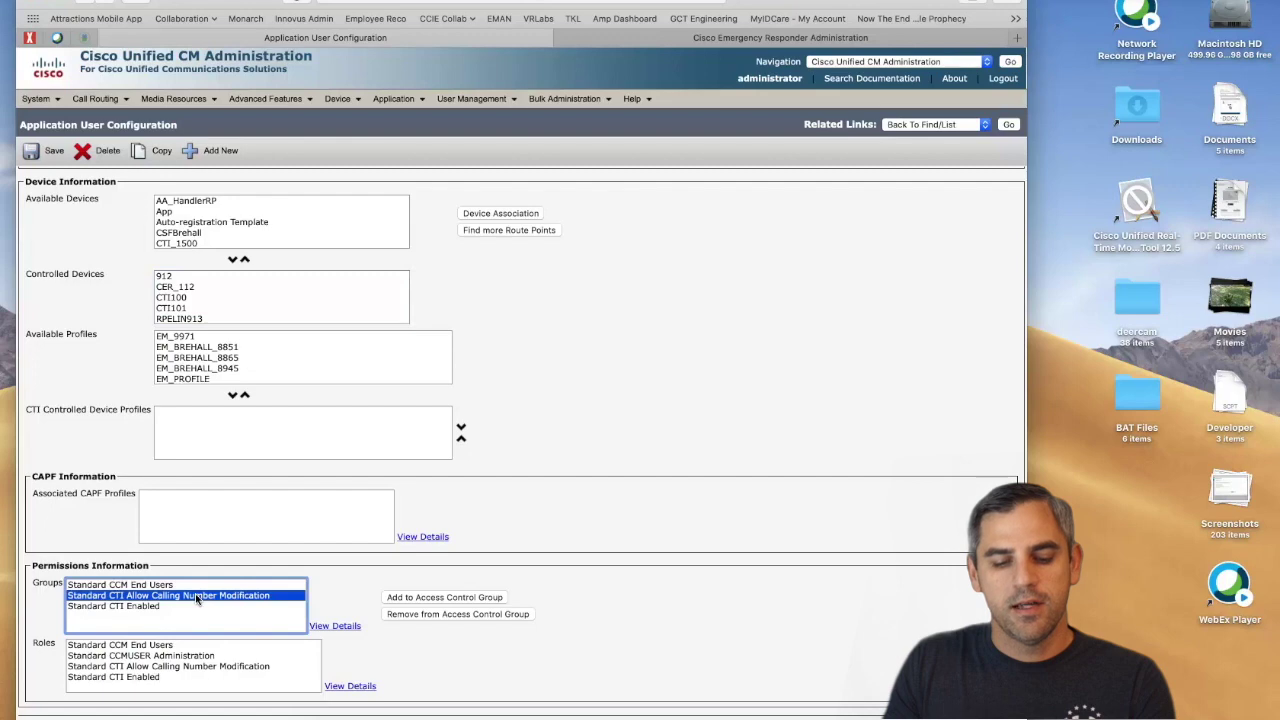
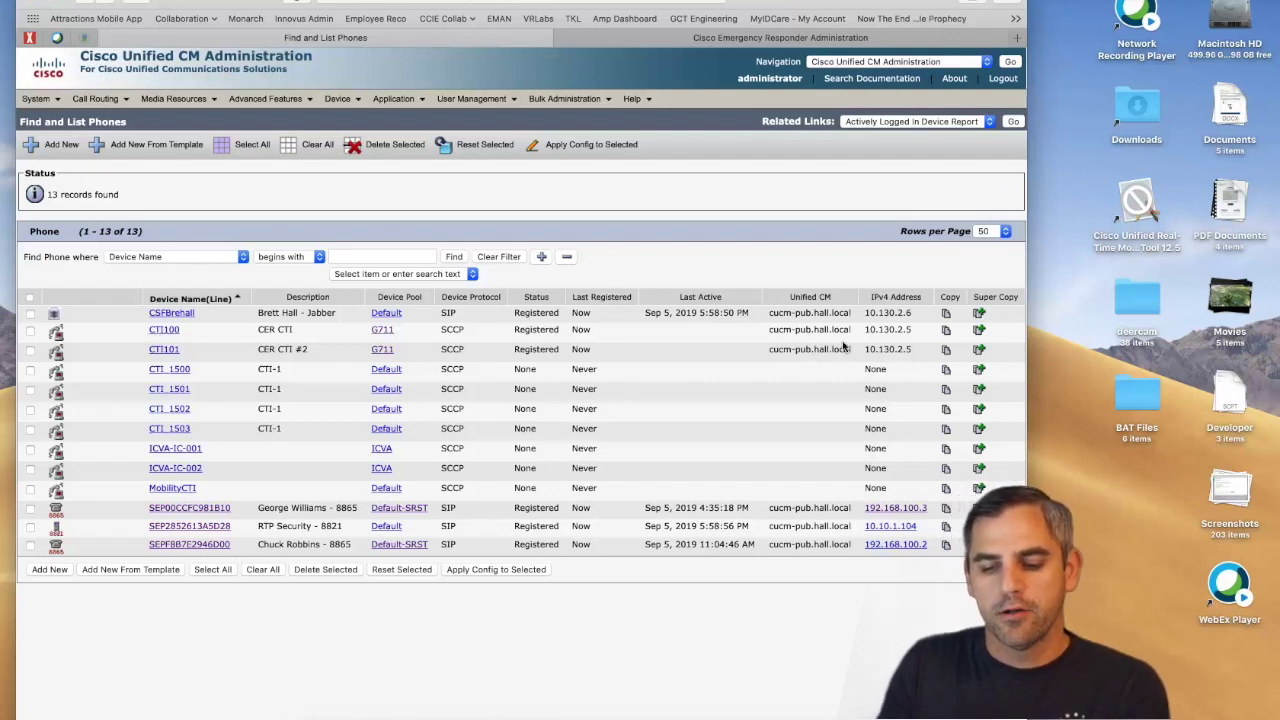
drag(868, 330, 916, 333)
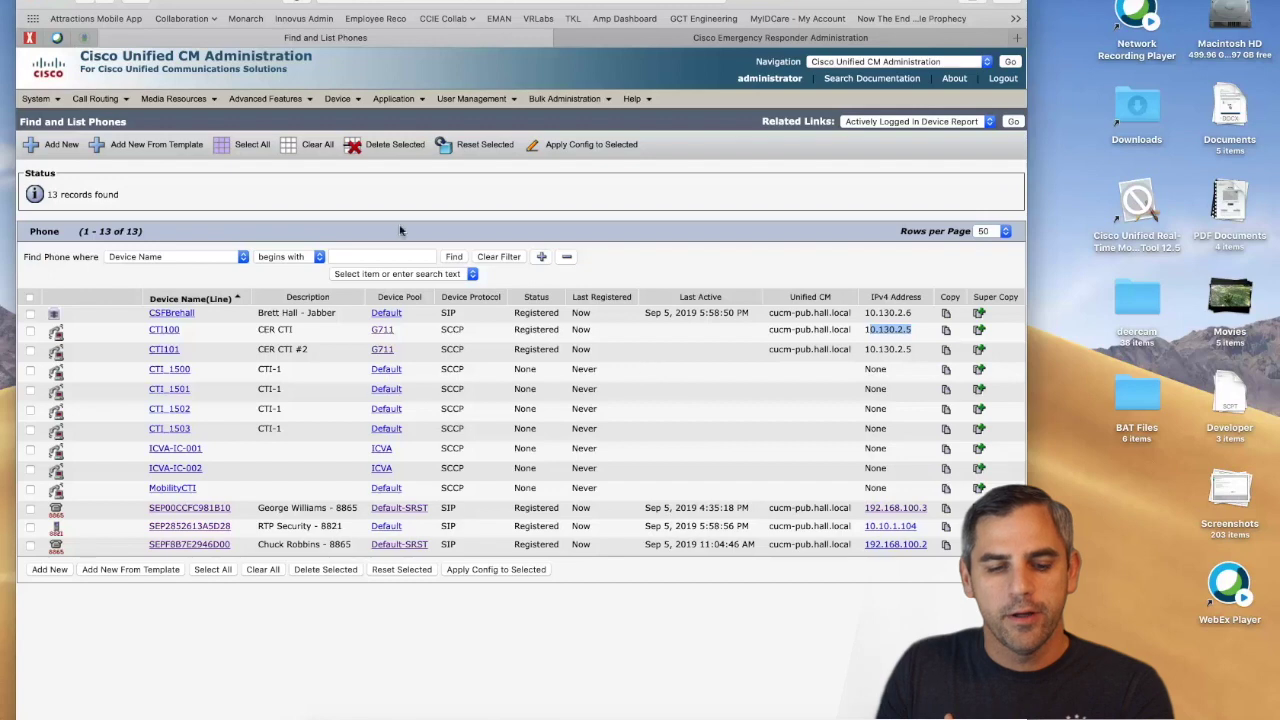
Search the Route Plan Report for patterns beginning with 10.911.
click(120, 100)
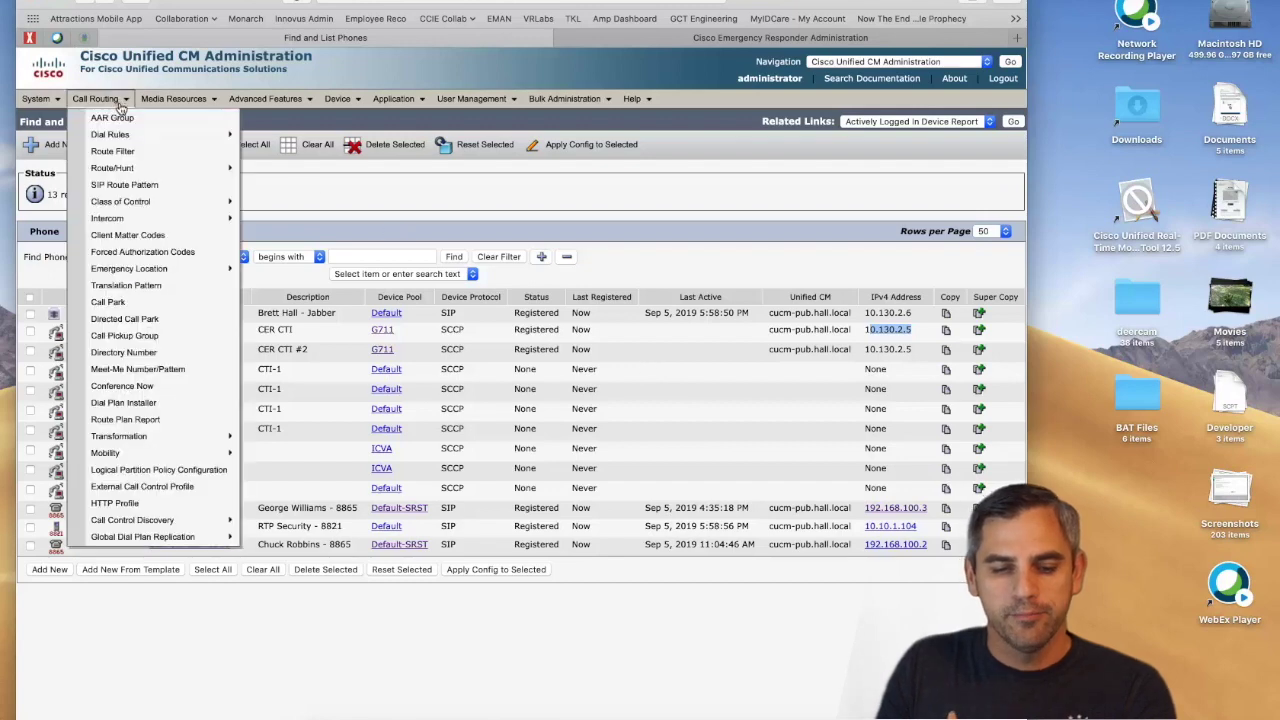
mouse_move(130, 172)
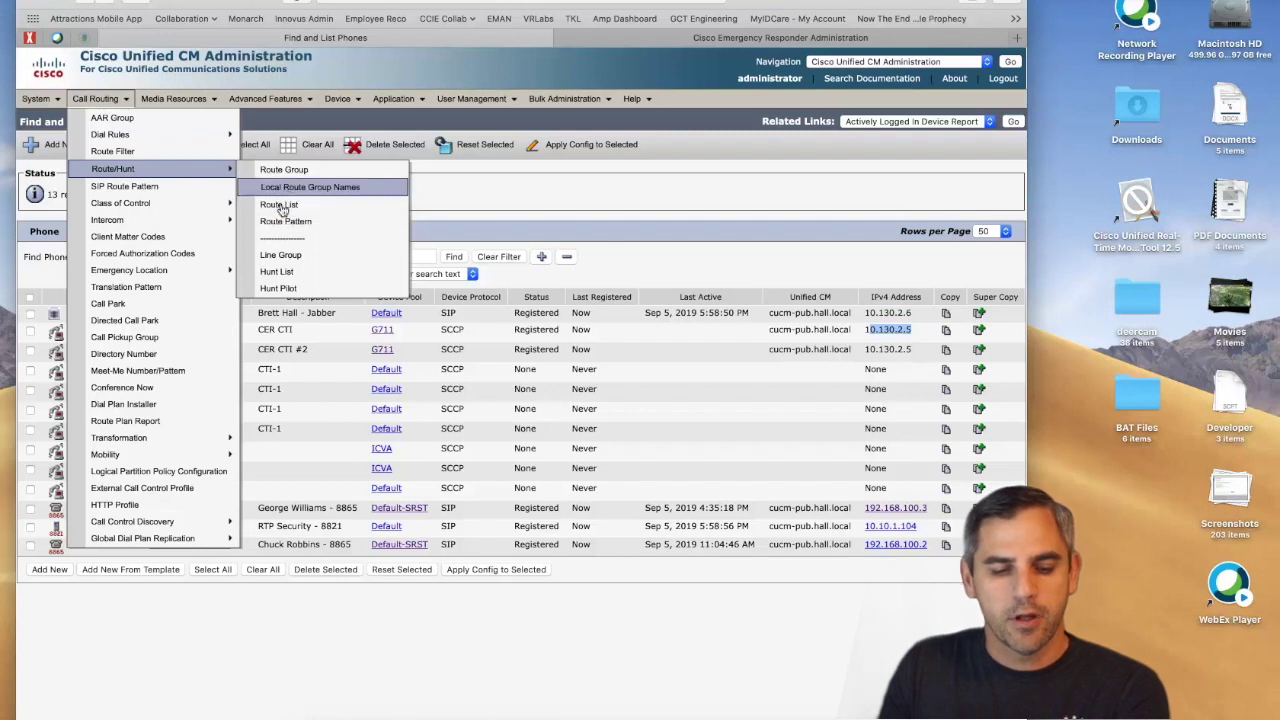
click(150, 422)
click(513, 181)
text(10.911)
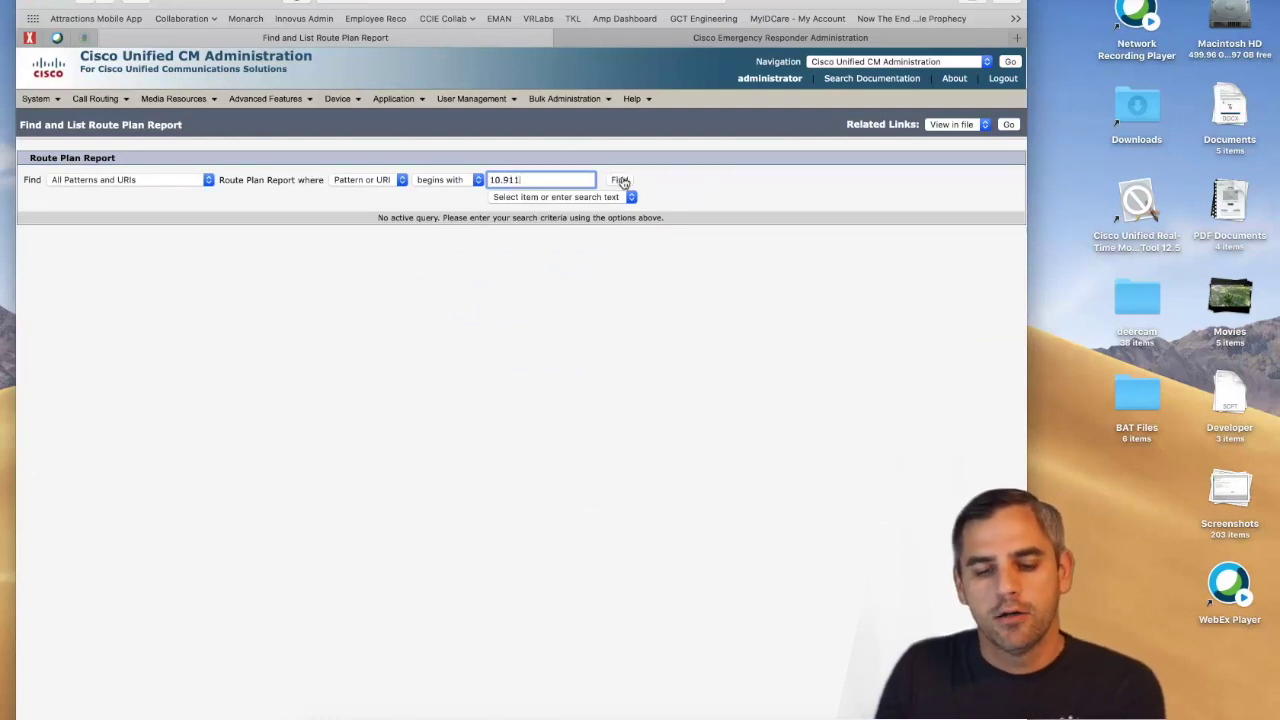
click(619, 180)
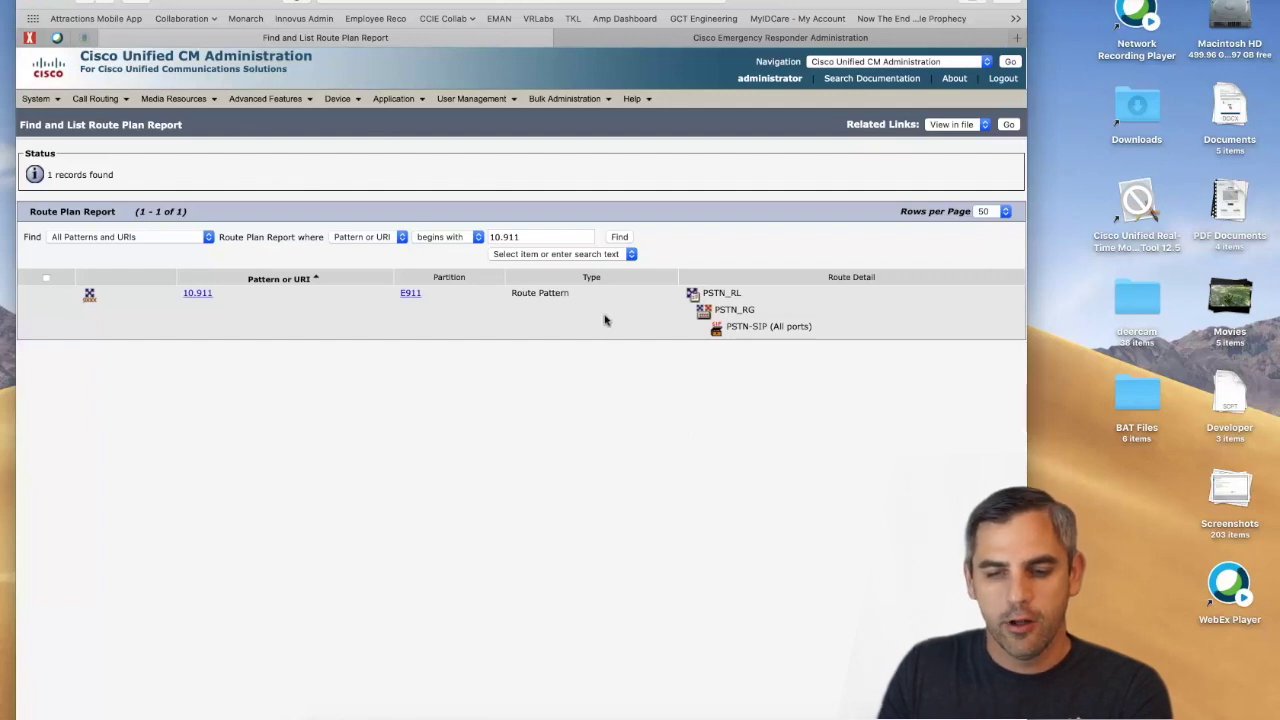
Switch to Cisco Emergency Responder Administration, log out, and go to the Cisco ER User site.
click(733, 40)
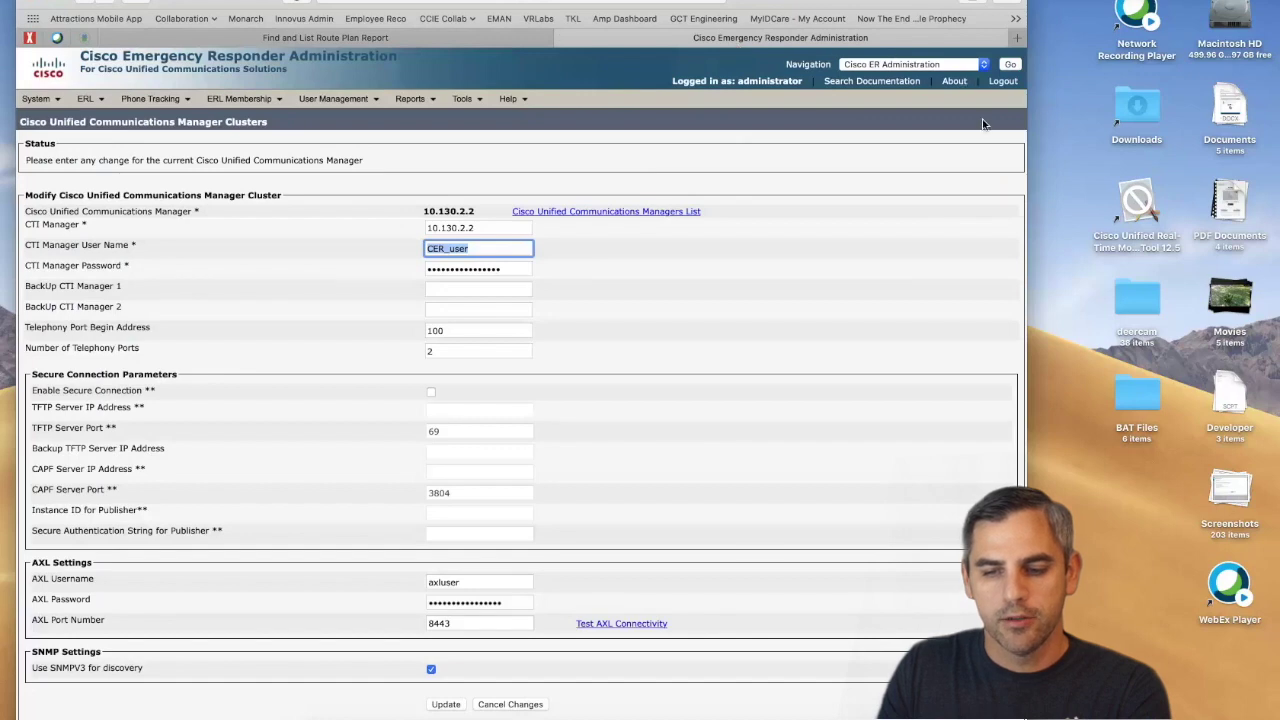
click(1003, 81)
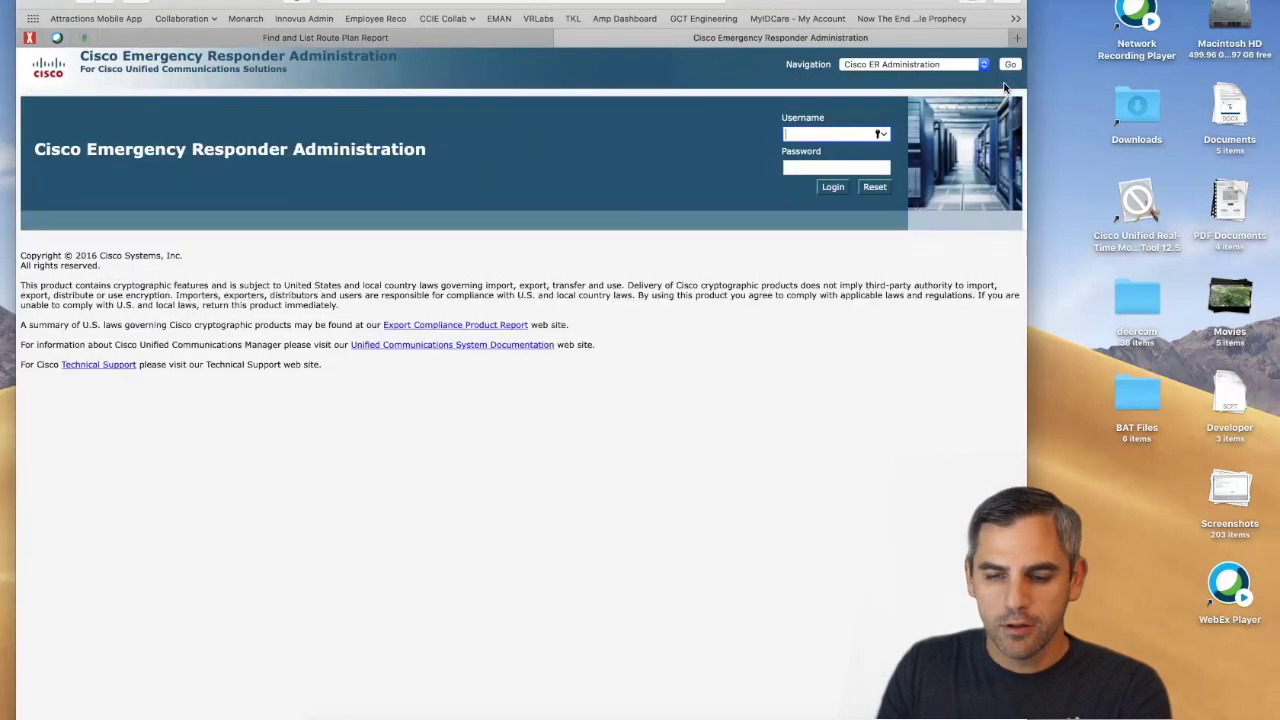
click(926, 66)
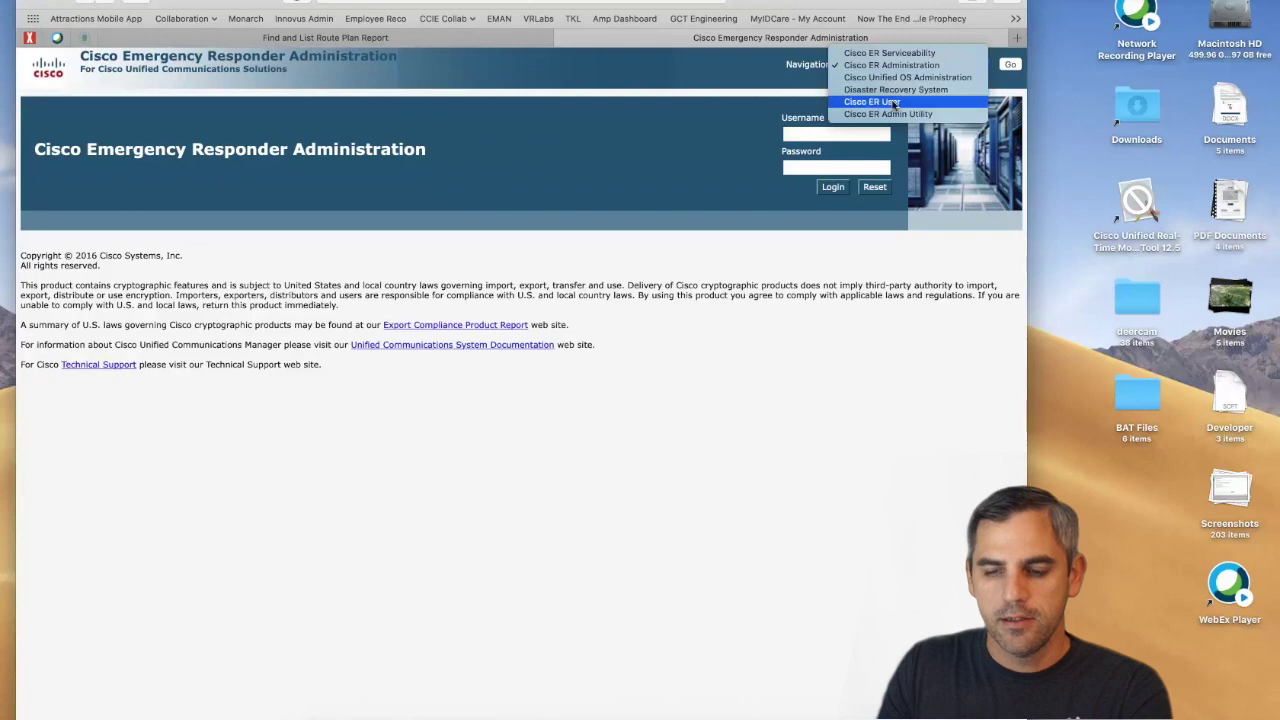
click(895, 102)
click(1010, 65)
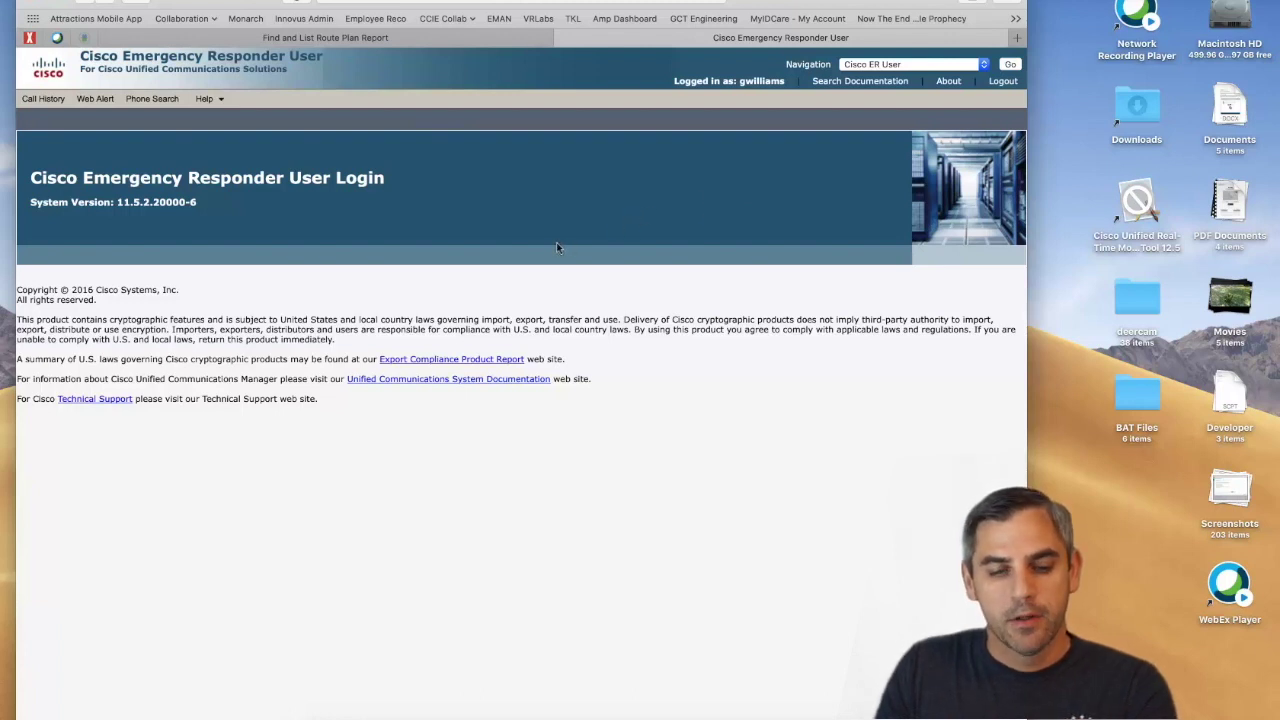
Open the web alert page and examine the emergency calls with their ERL, ELIN and location.
click(97, 100)
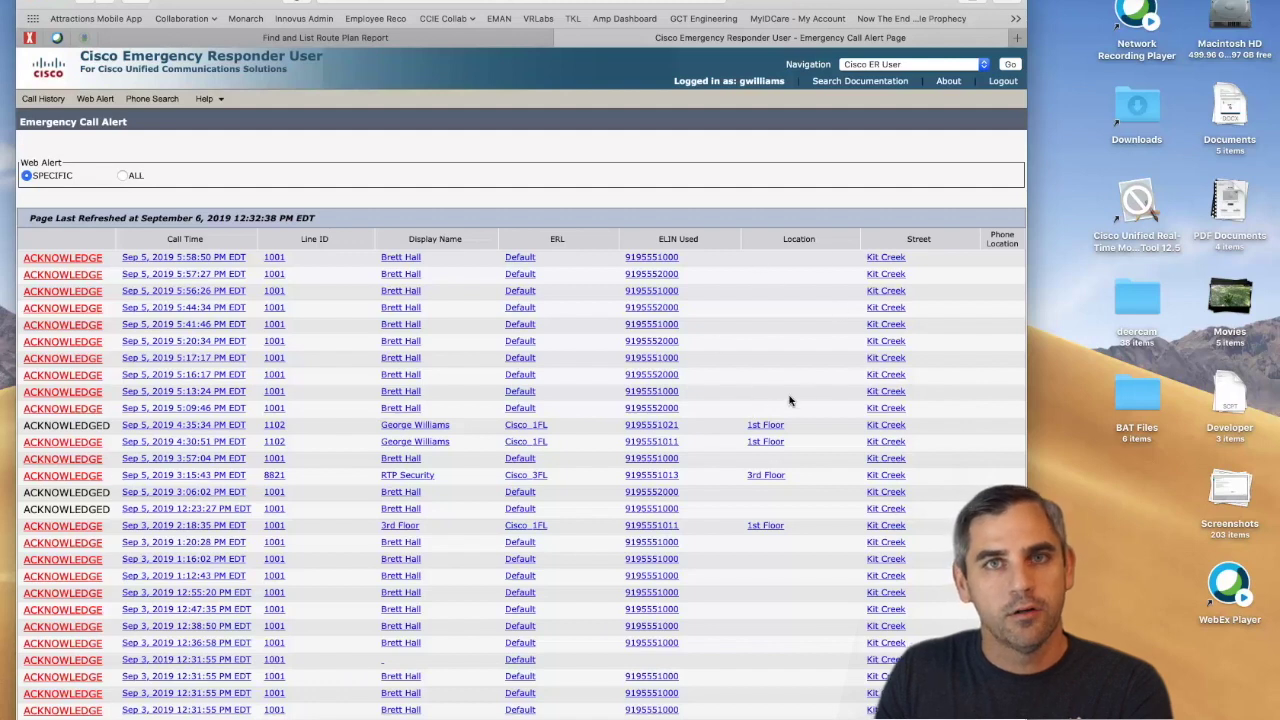
scroll(815, 420, down, 1)
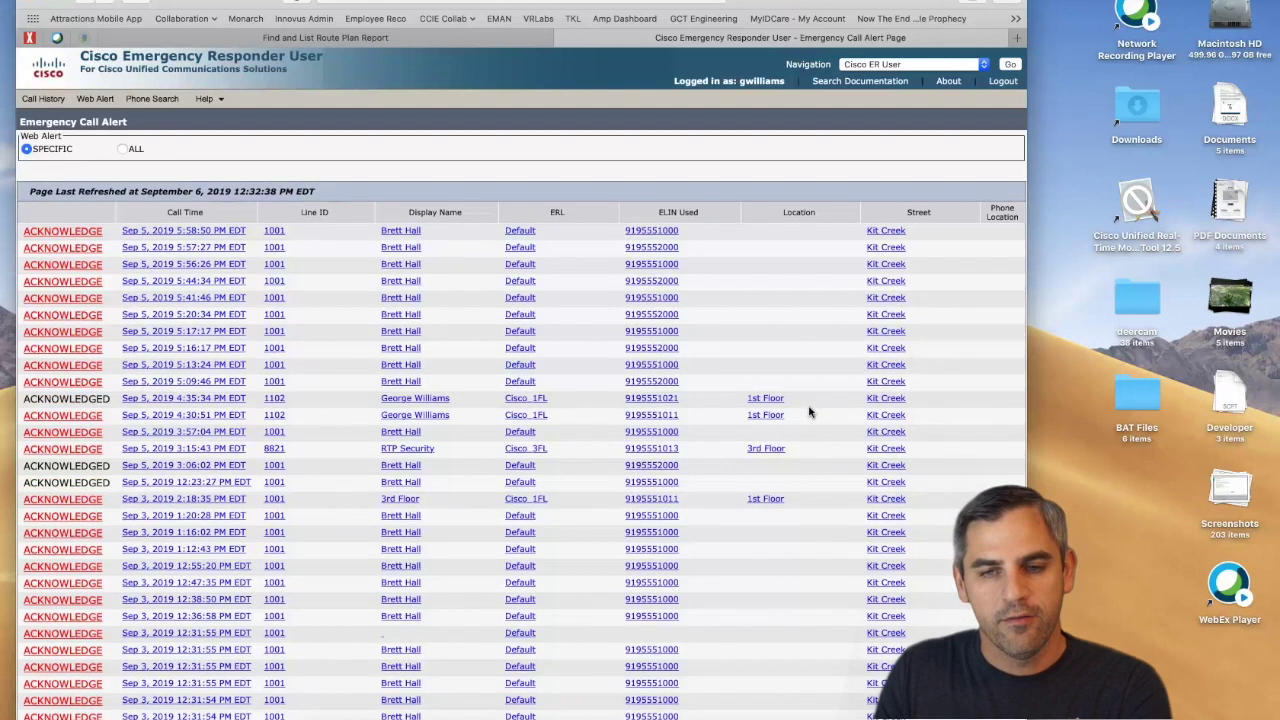